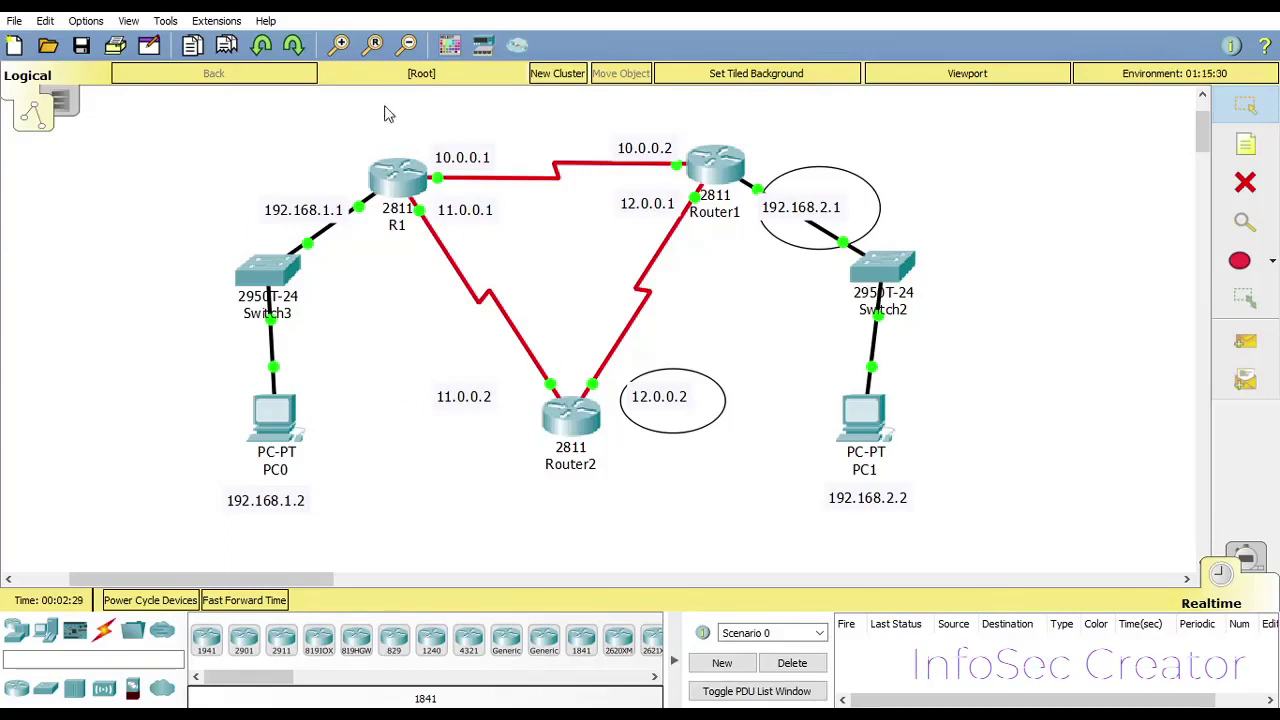
- On R1's CLI, leave configuration mode with exit, then re-enter it with conf t
click(388, 178)
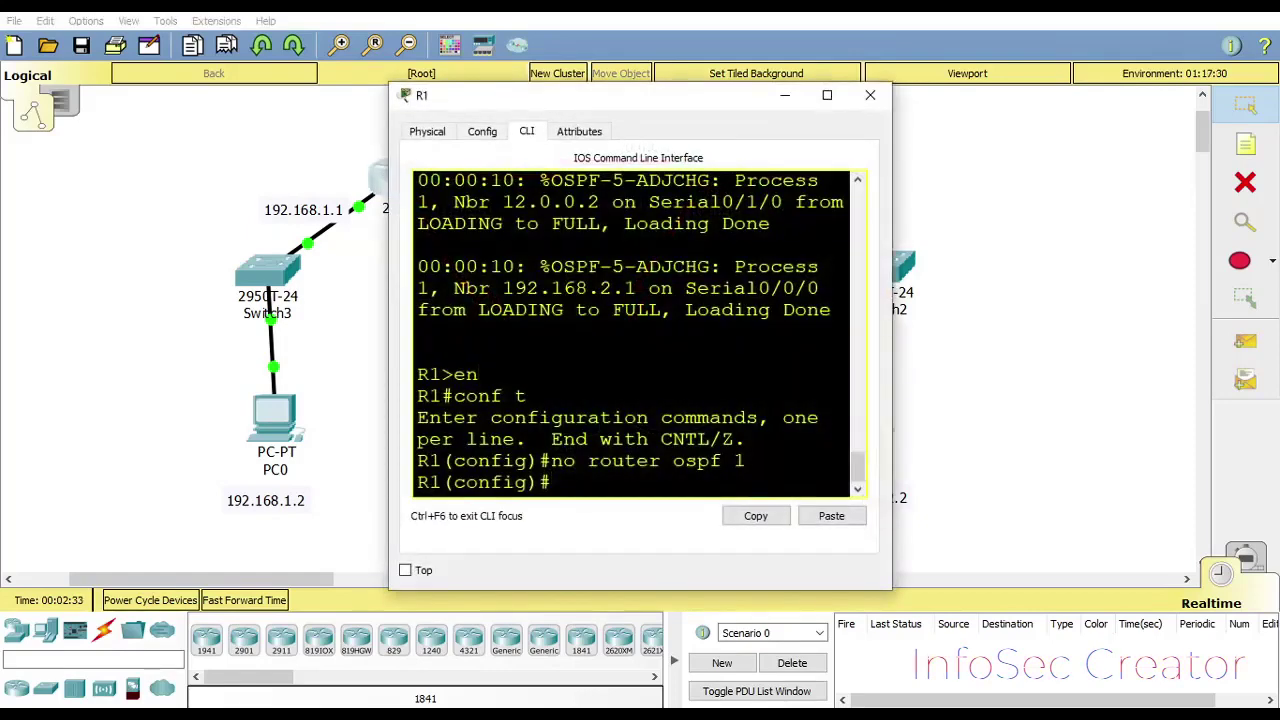
text(exit)
key(Return)
key(Return)
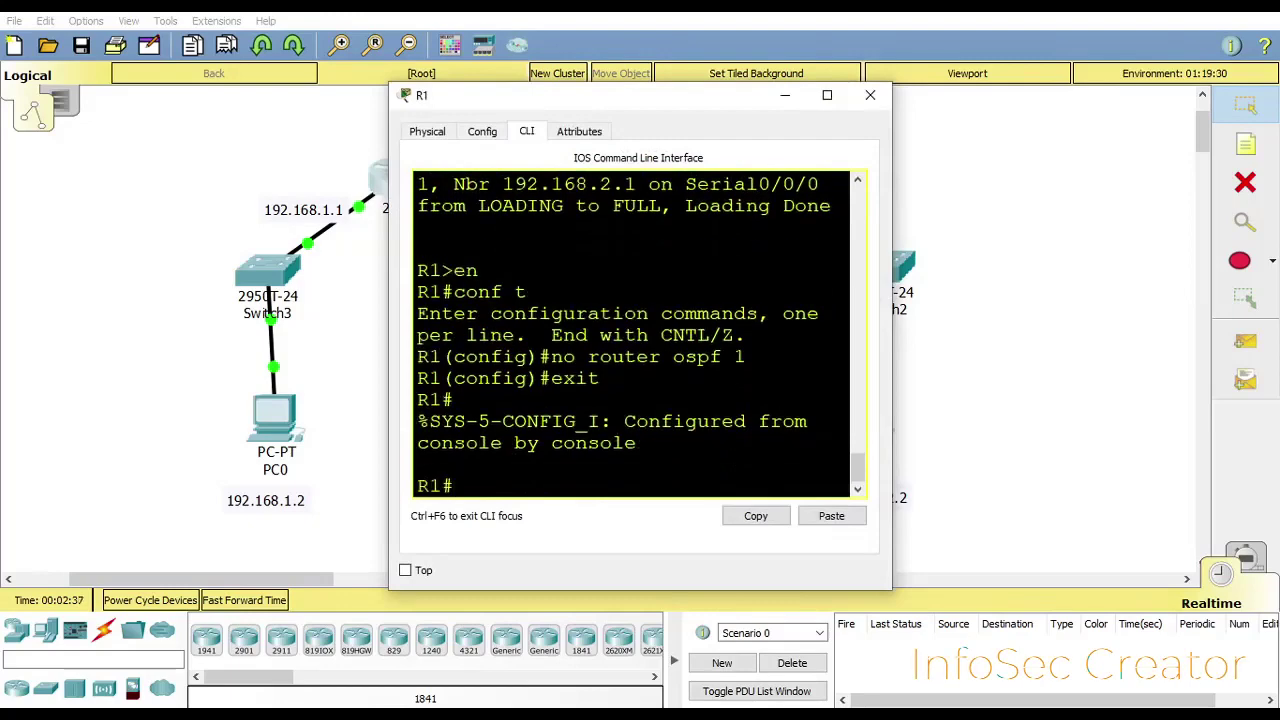
text(conf t)
key(Return)
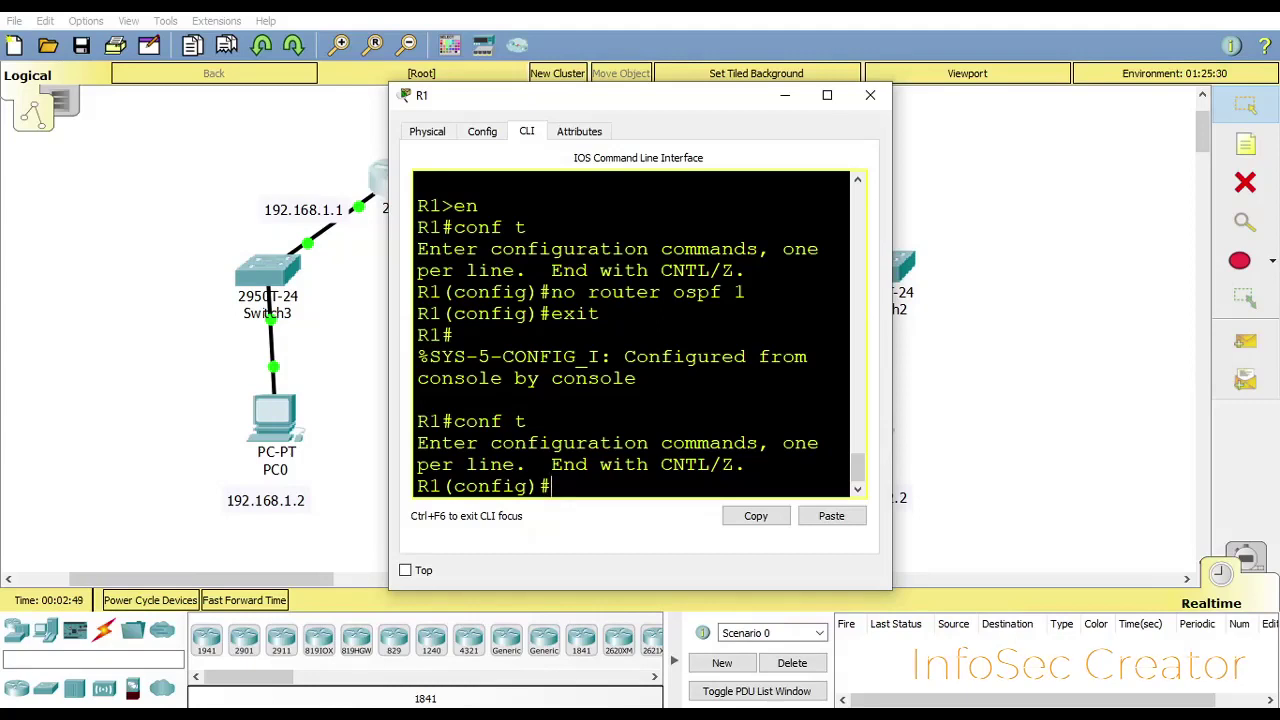
- Check the OSPF process-ID range, start router ospf 1 on R1, and begin a network statement
text(router osp)
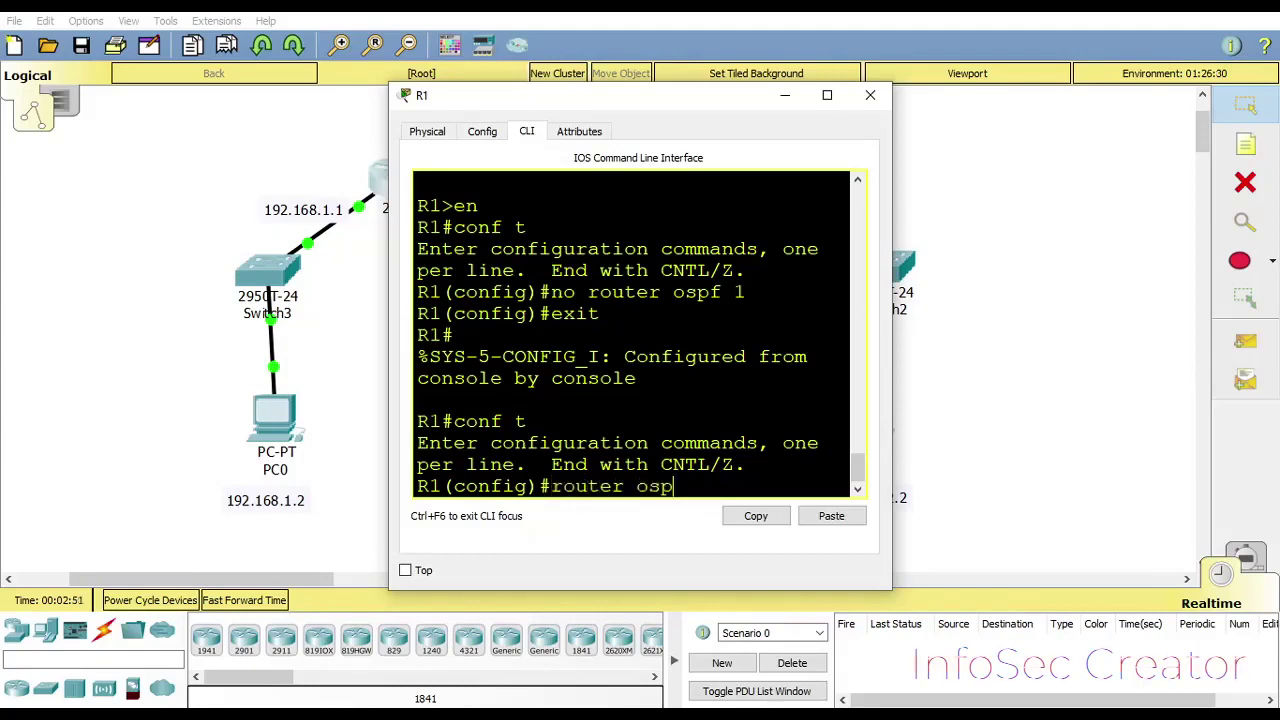
text(f 1)
text(?)
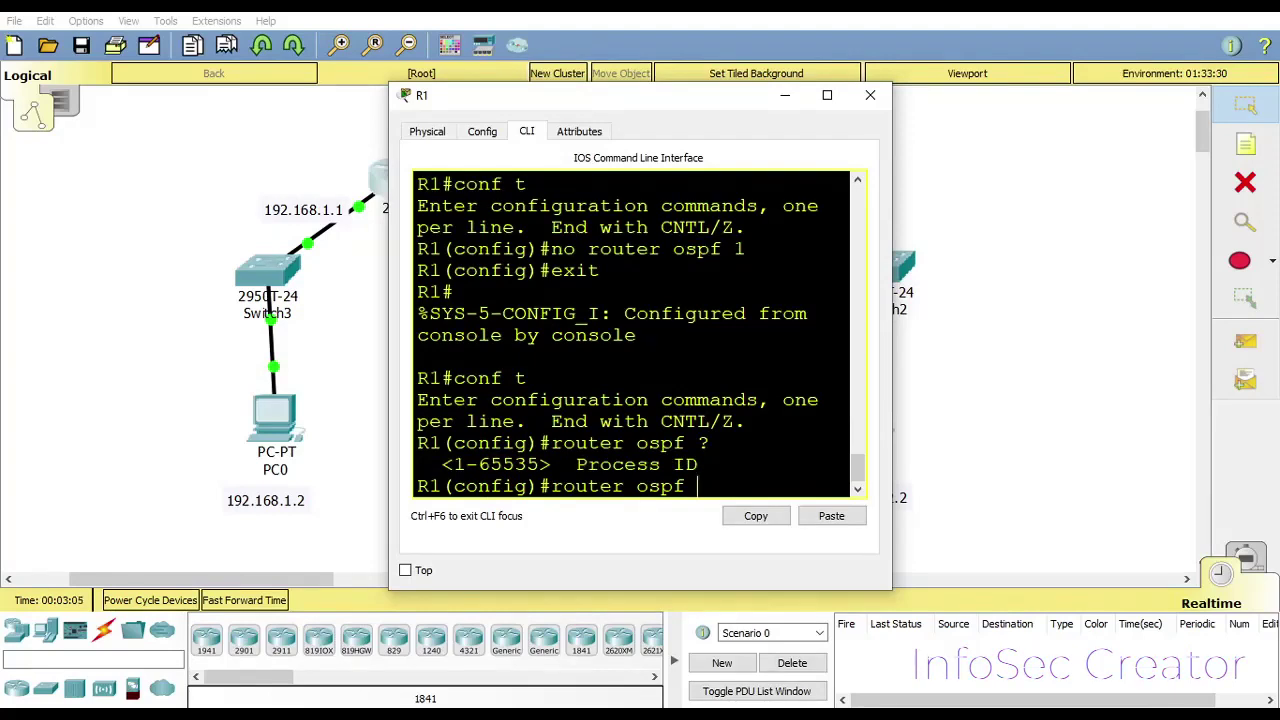
text(1)
key(Return)
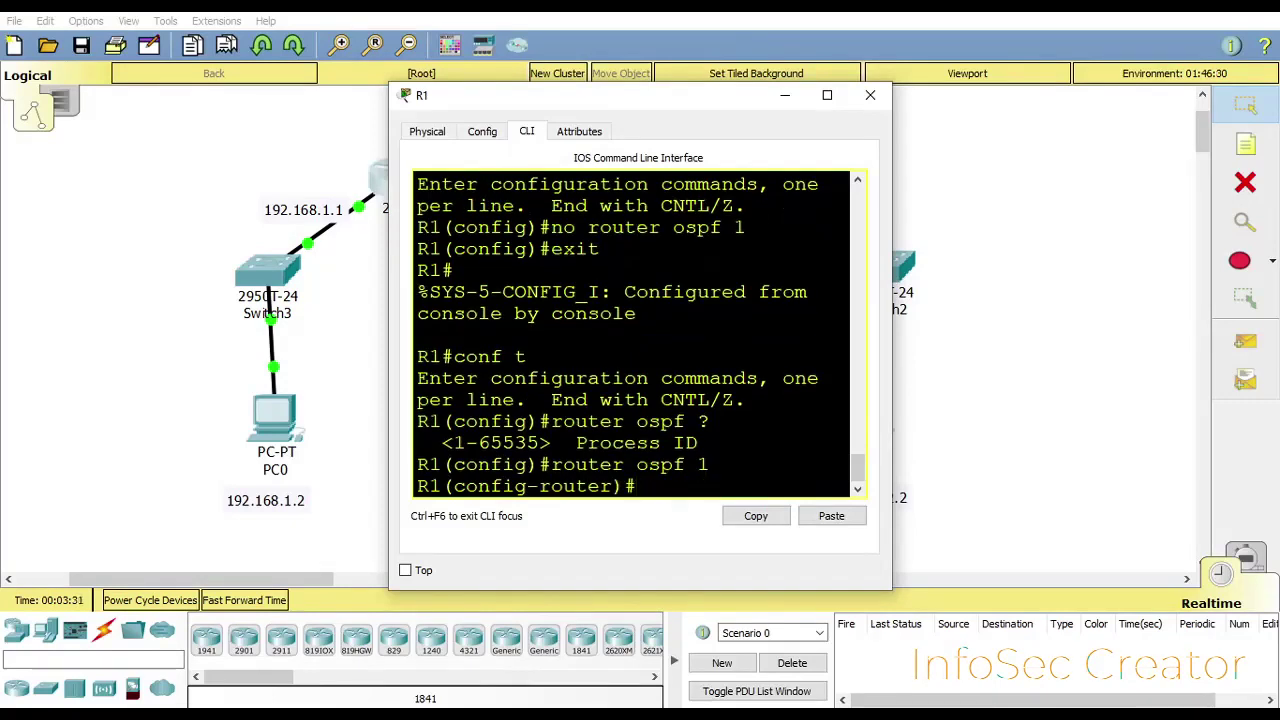
text(network)
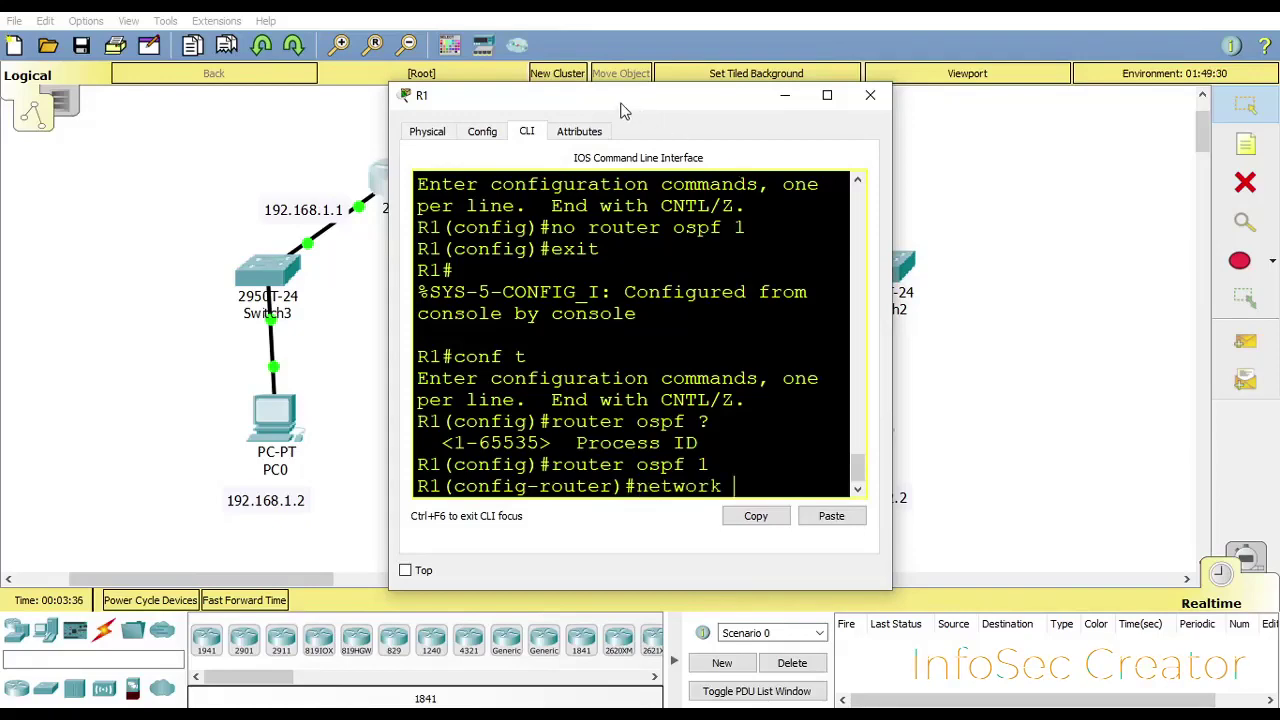
- Review the topology's link addresses and extend R1's statement to 'network 10.0.0.0'
drag(620, 106, 903, 112)
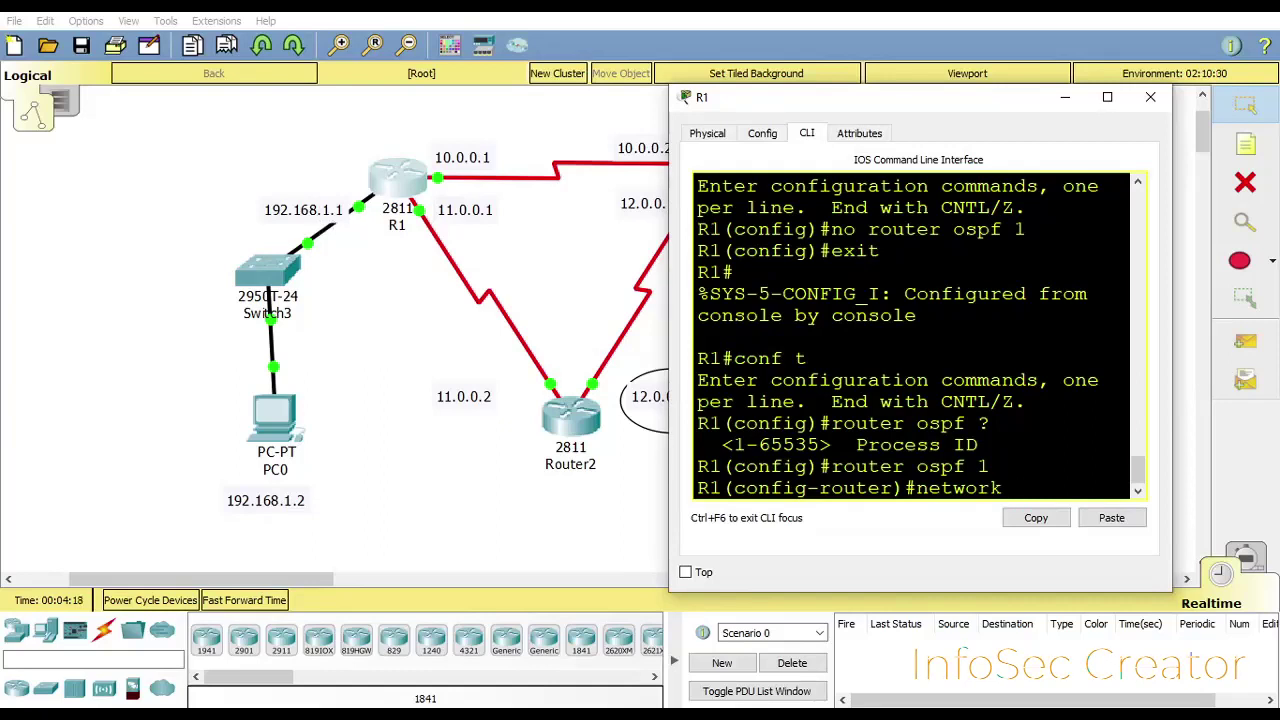
text(10.0.0.0)
drag(668, 306, 185, 318)
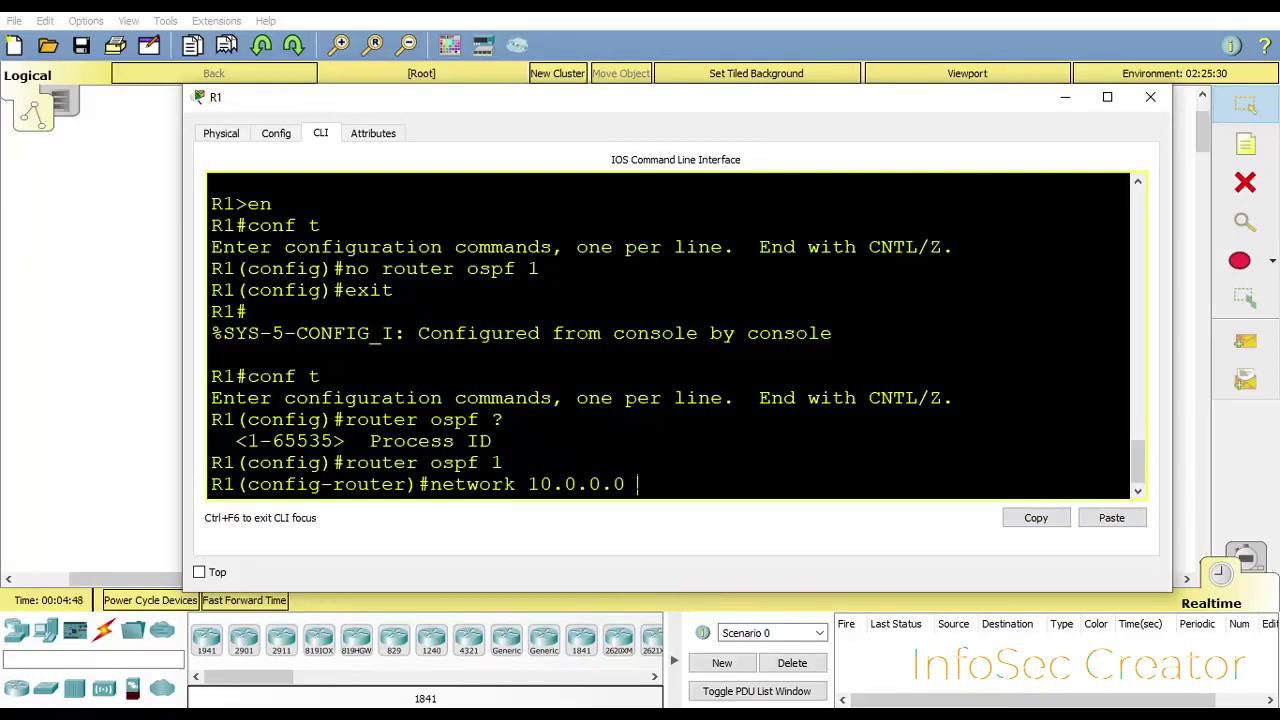
text(0.255.255.255)
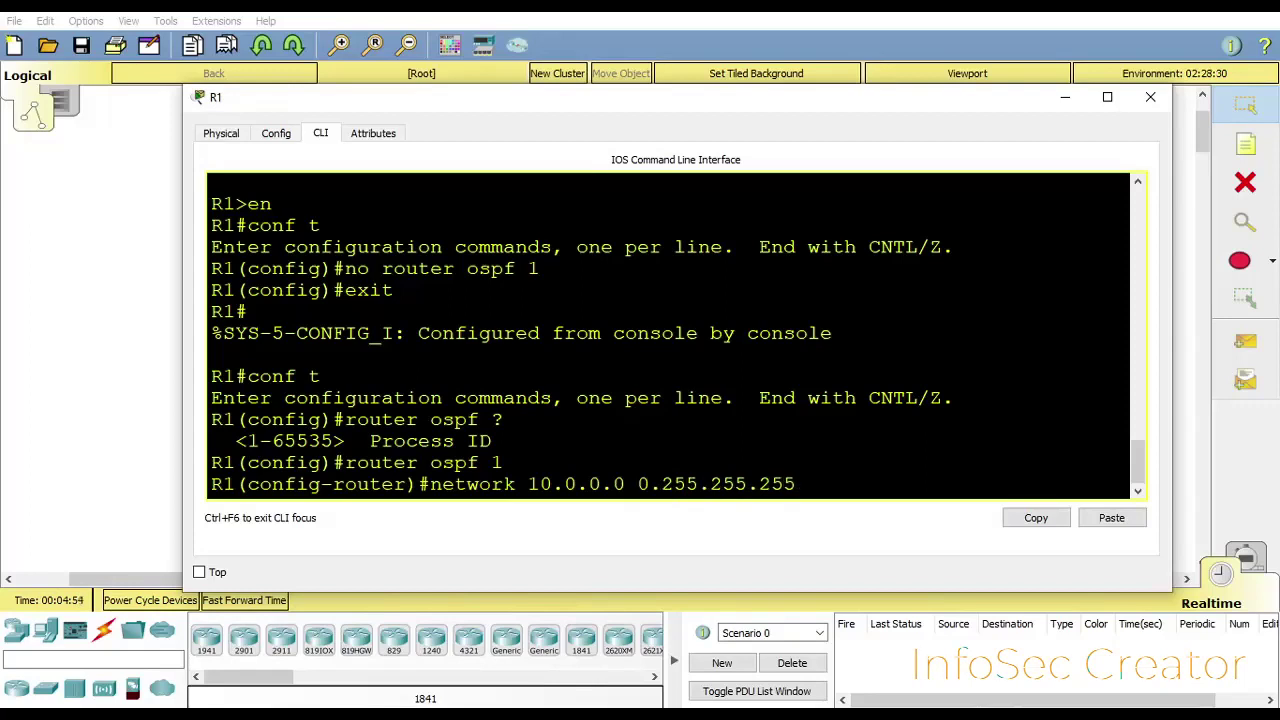
text( ?)
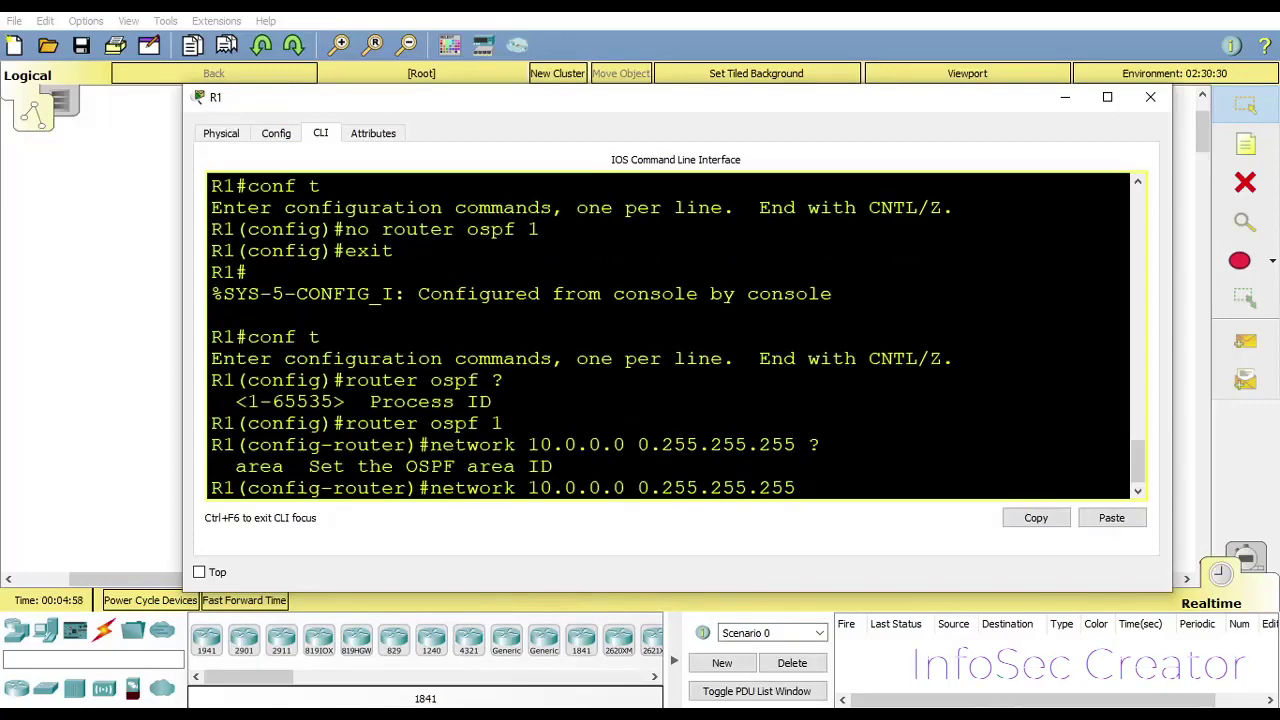
text(ar)
text(rea)
text( ?)
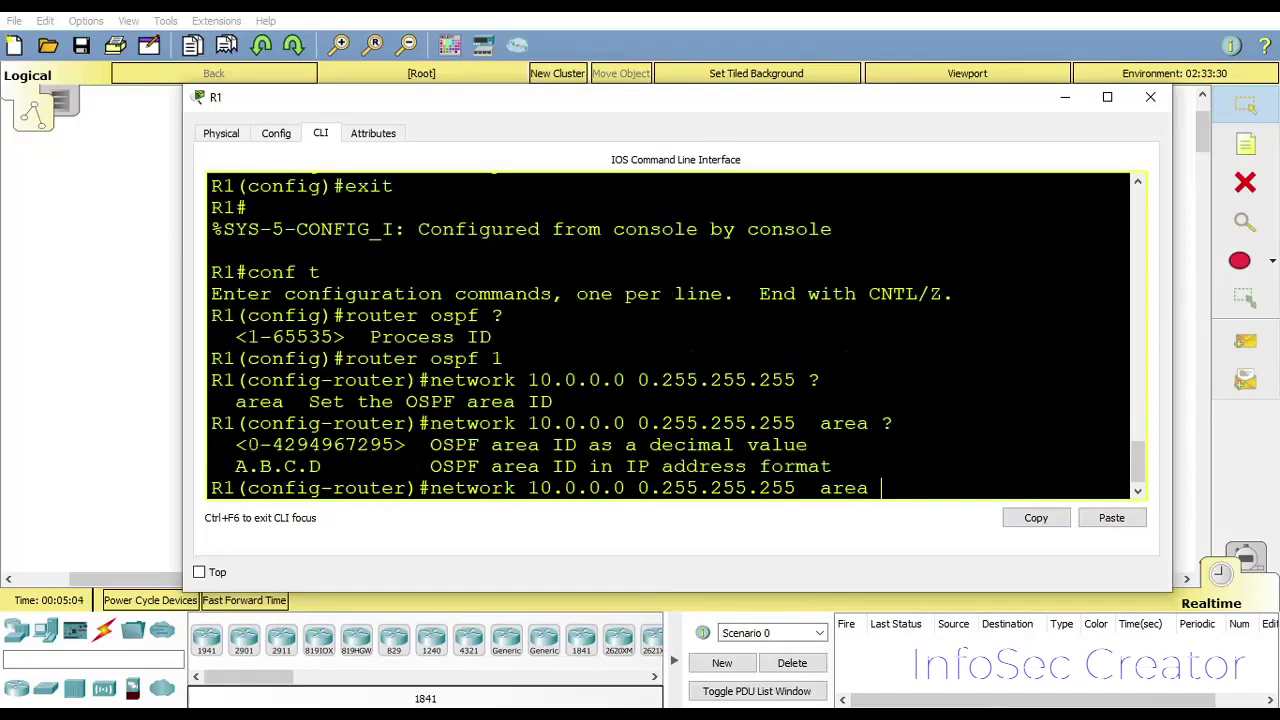
drag(247, 445, 393, 445)
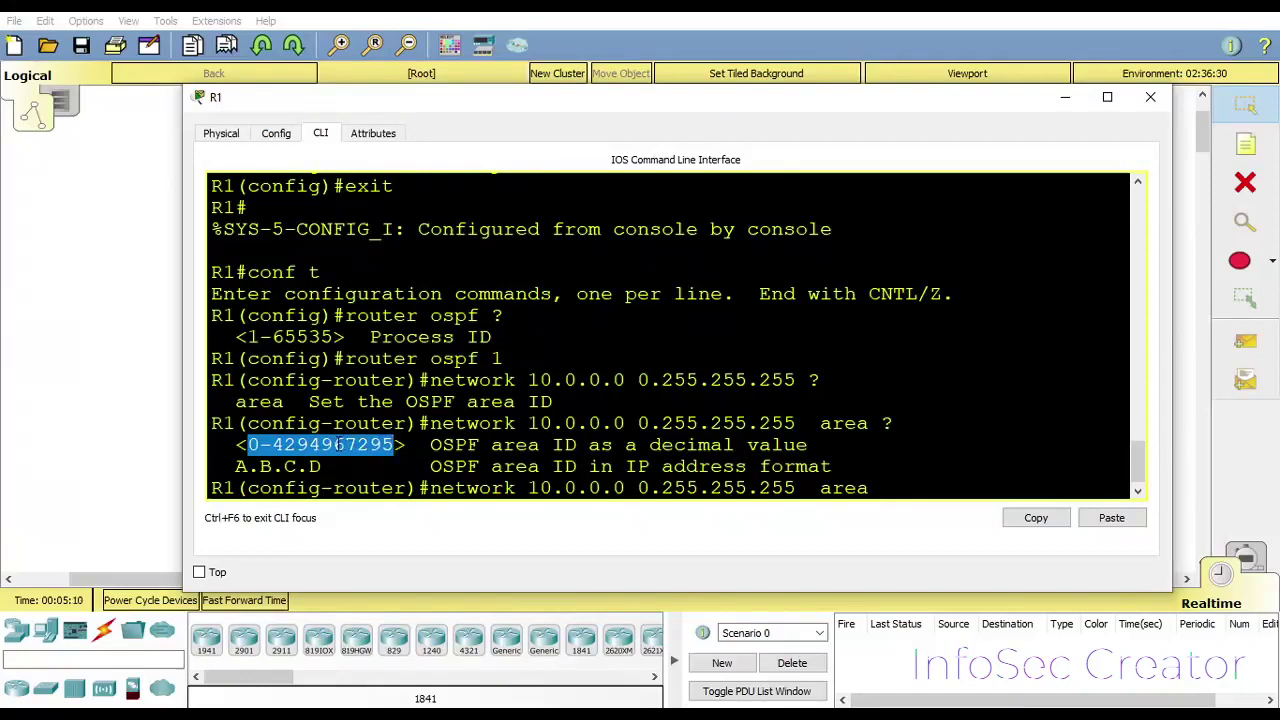
click(899, 497)
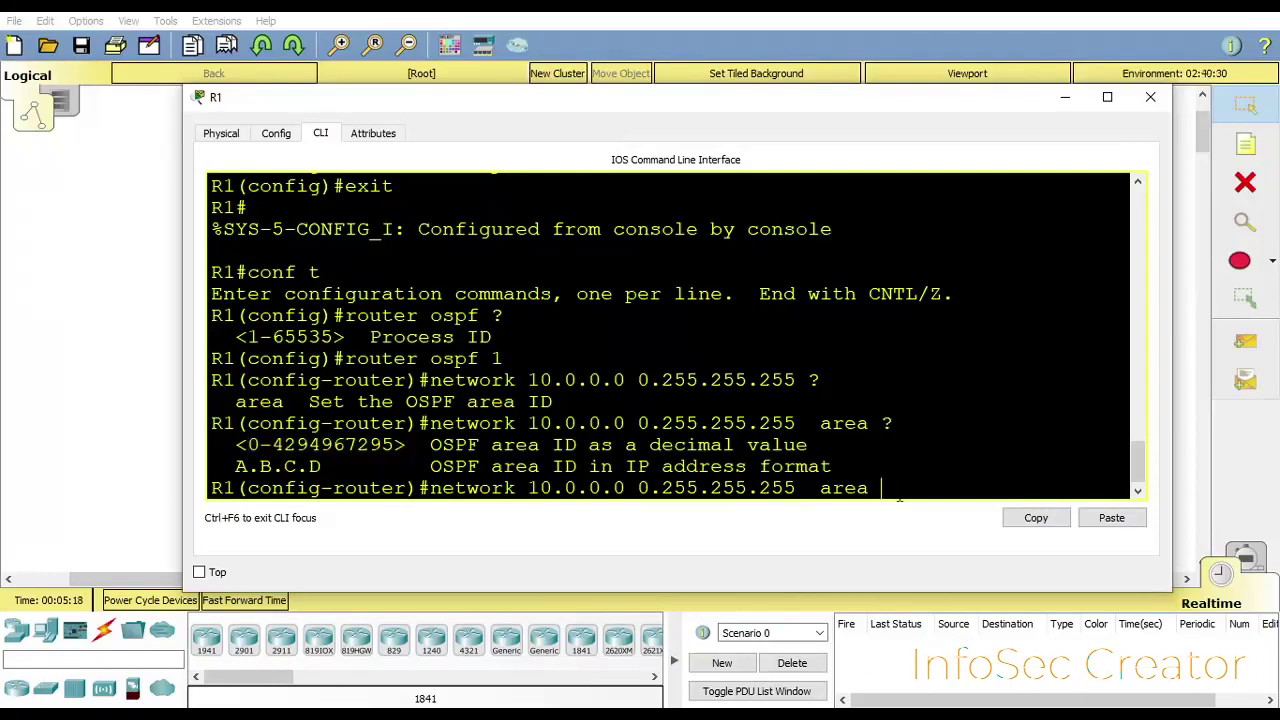
- Put 10.0.0.0, 11.0.0.0 (0.255.255.255) and 192.168.1.0 (0.0.0.255) into area 0 on R1
text(0)
key(Return)
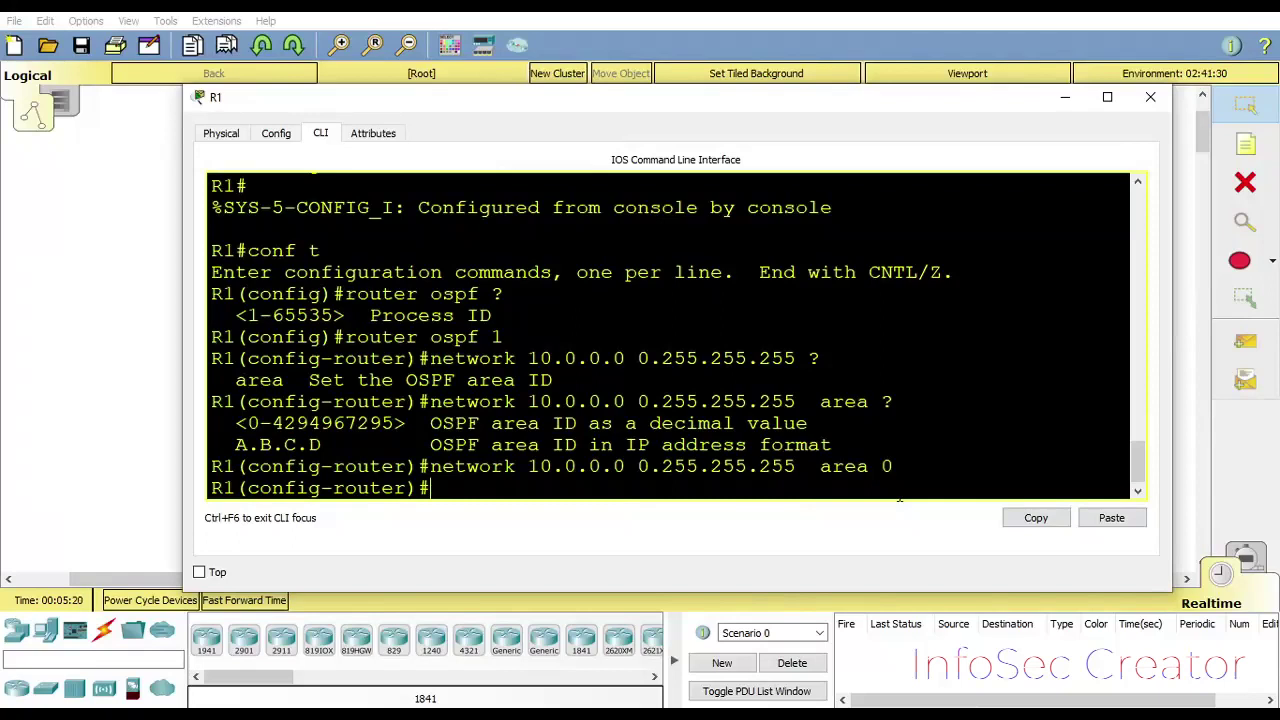
text(network)
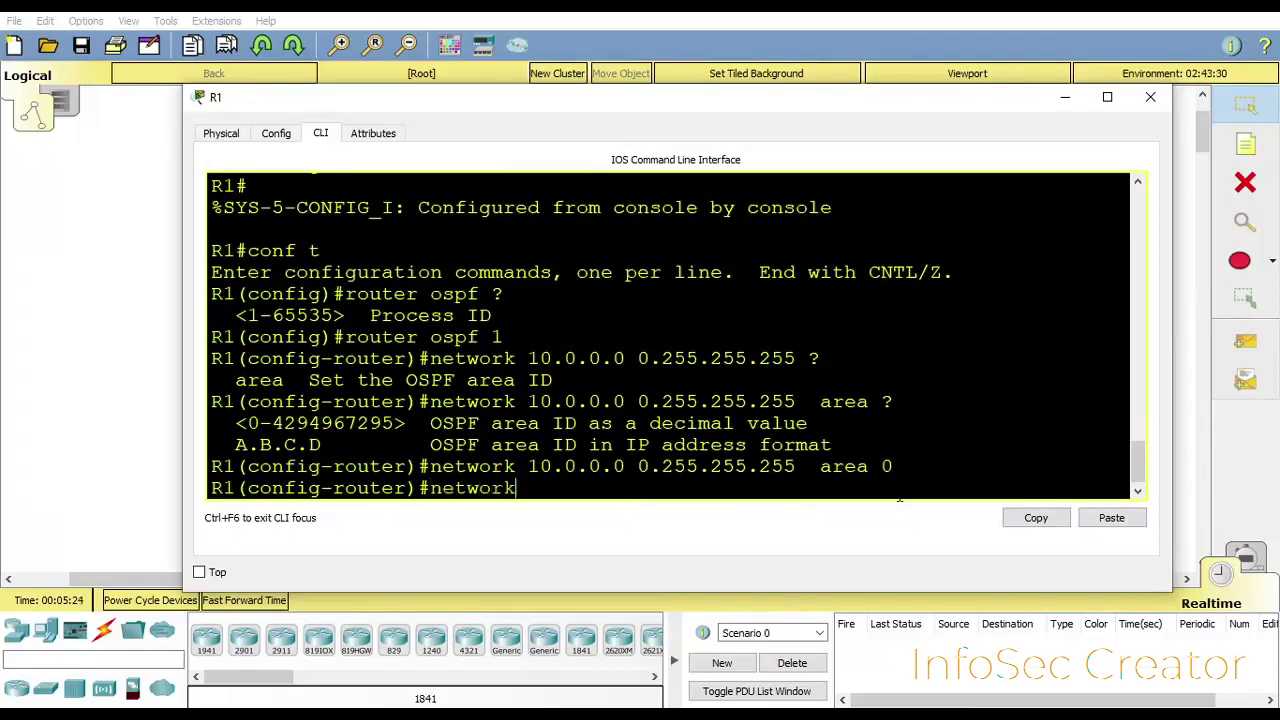
text( 11.0.0.0)
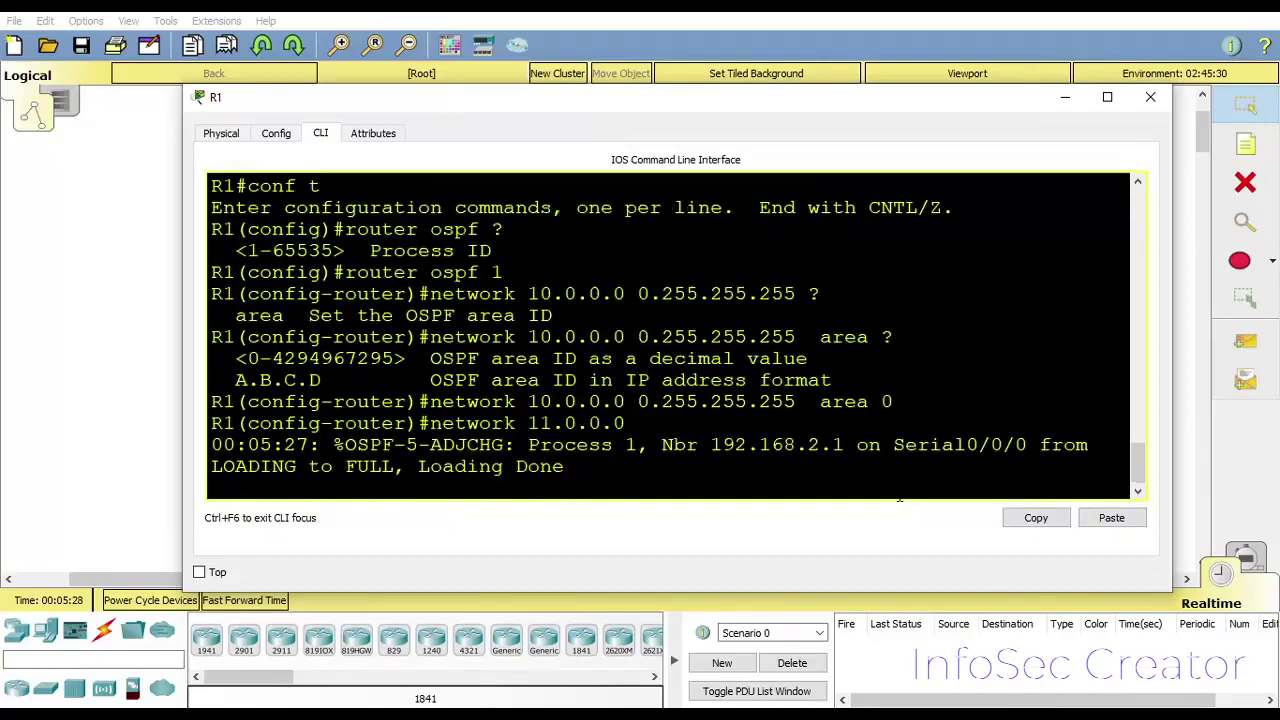
key(Return)
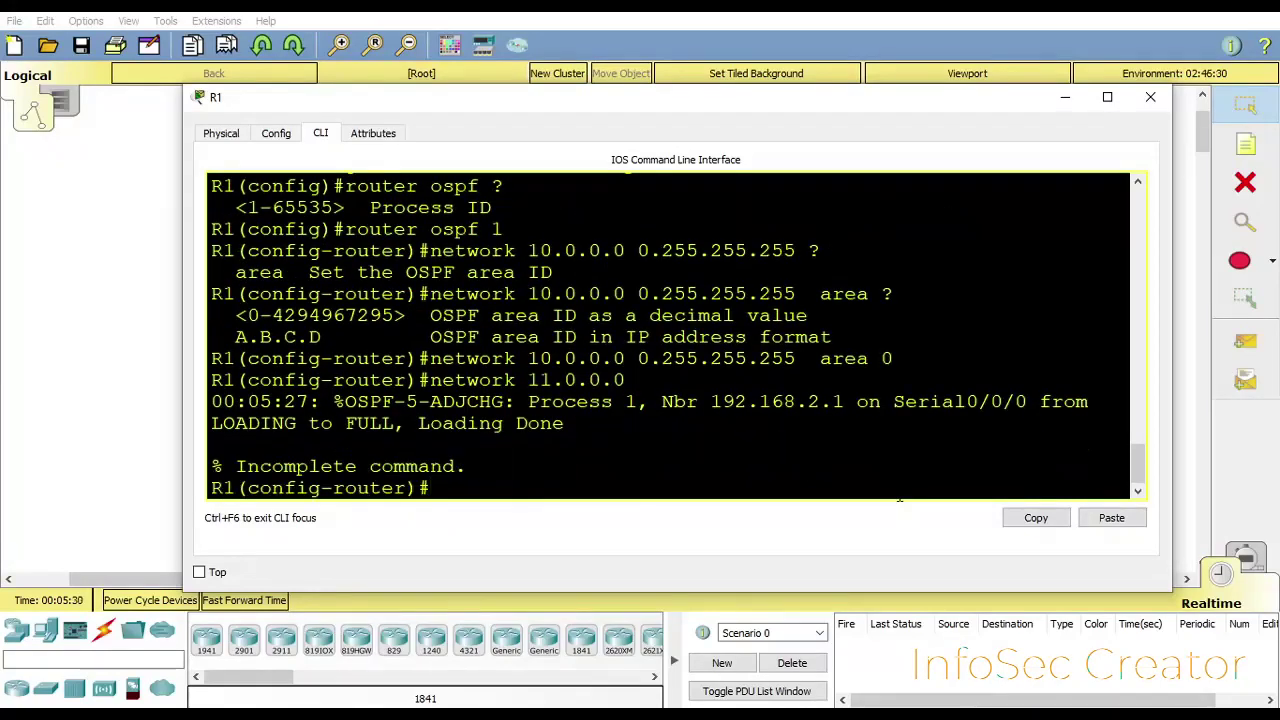
text(0.0.0 0.)
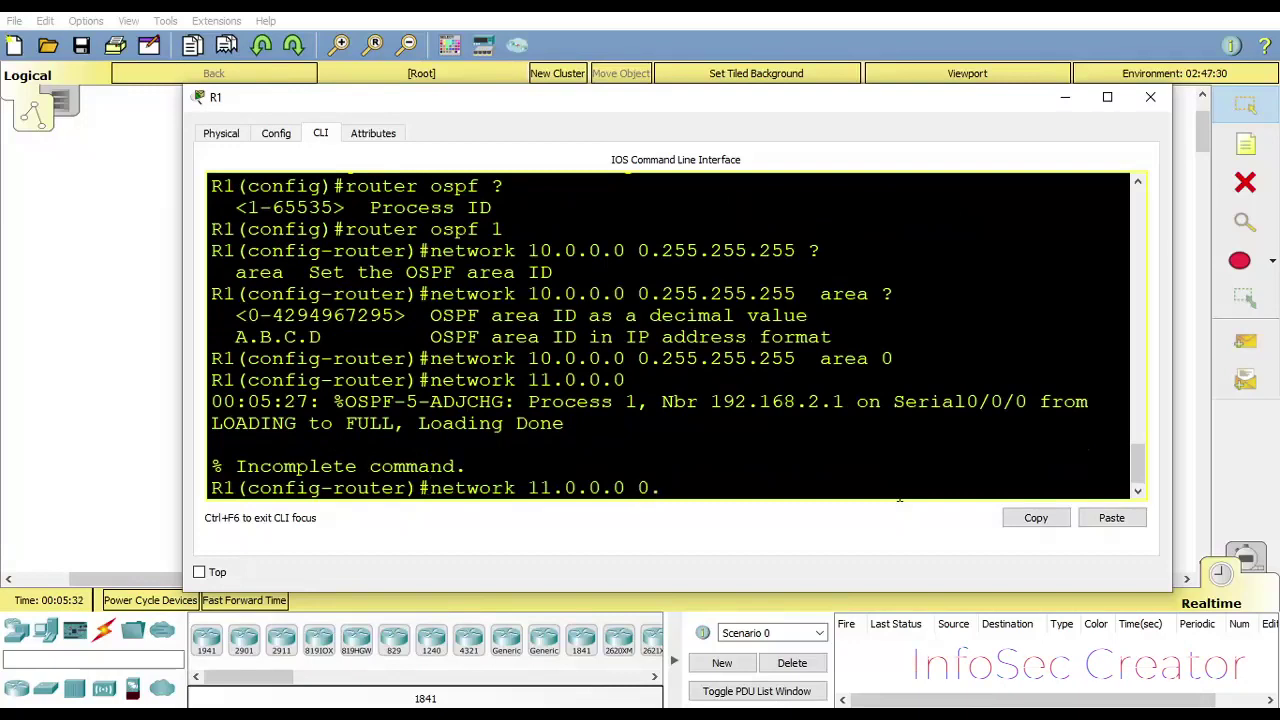
text(255.255.25)
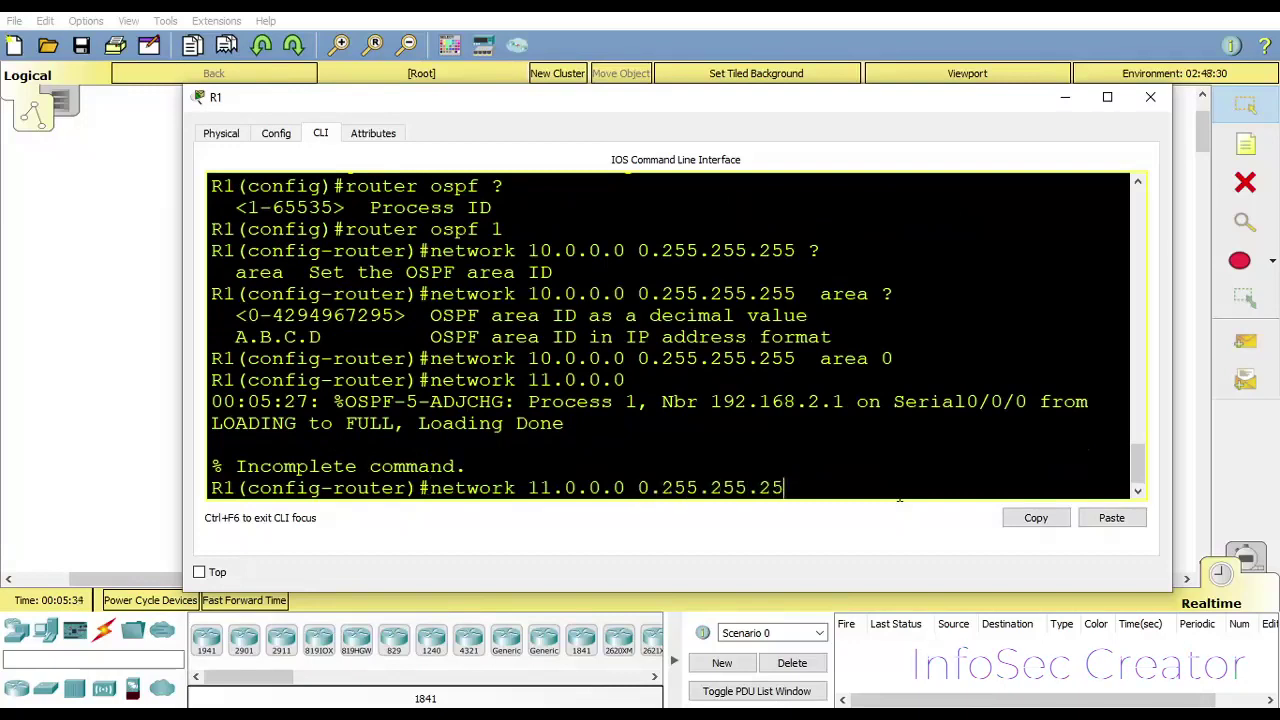
text(5 area 0)
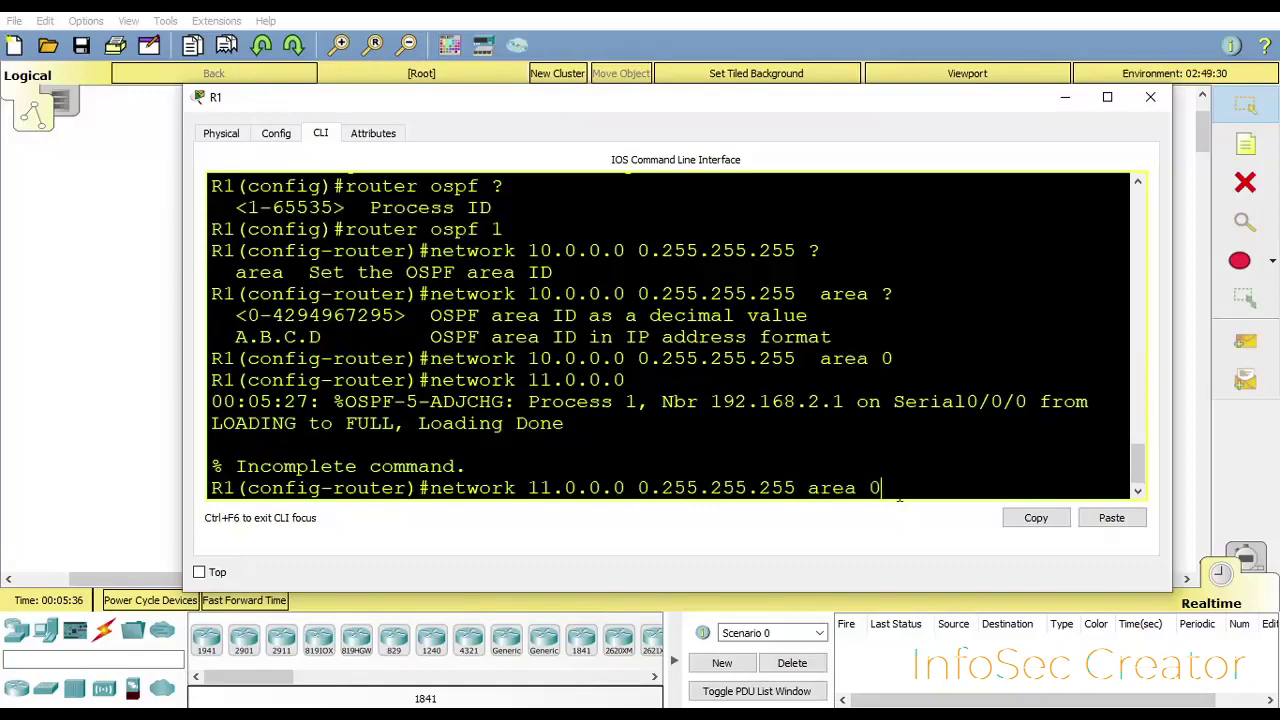
key(Return)
text(network)
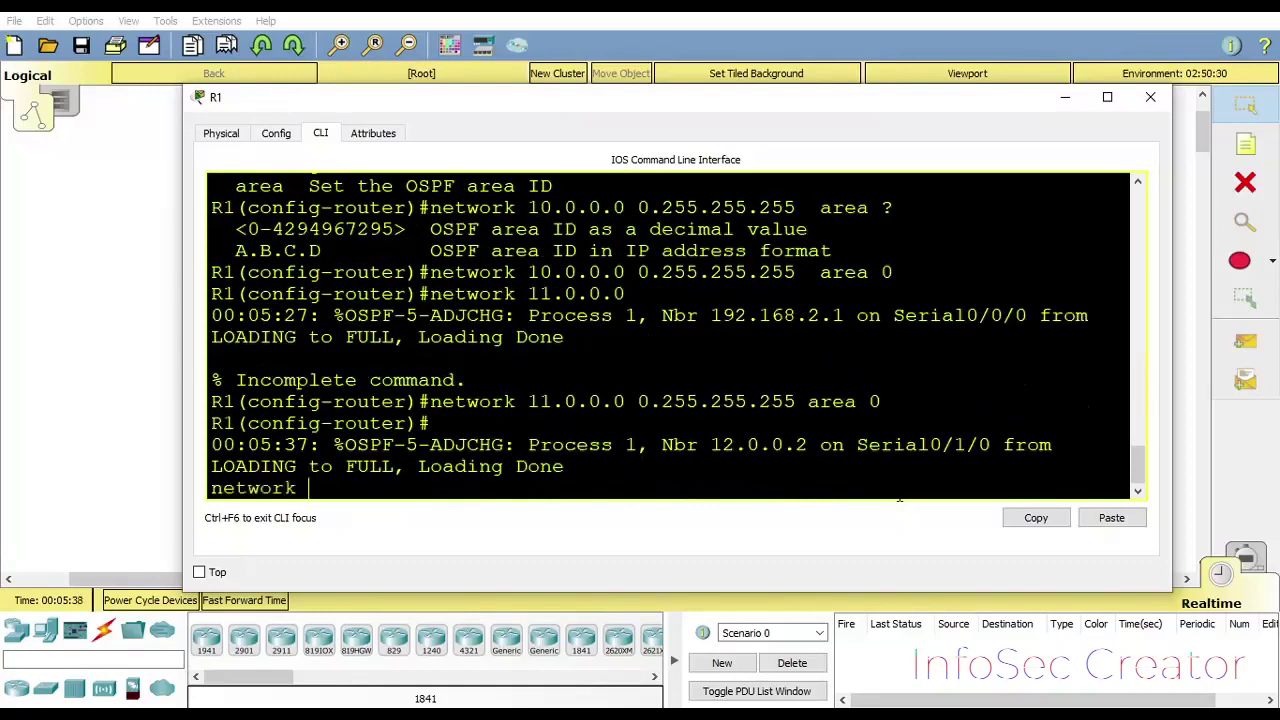
text( 192.168.1.0 0)
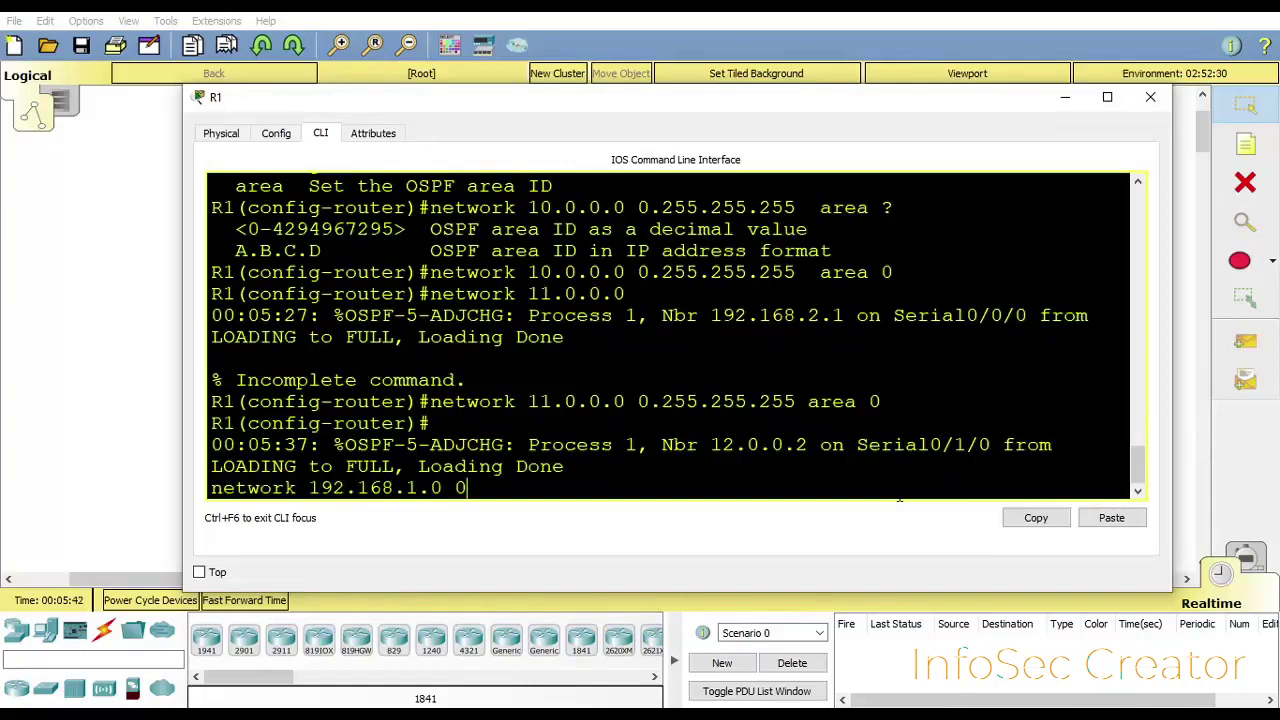
text(.0.0.255 area 0)
key(Return)
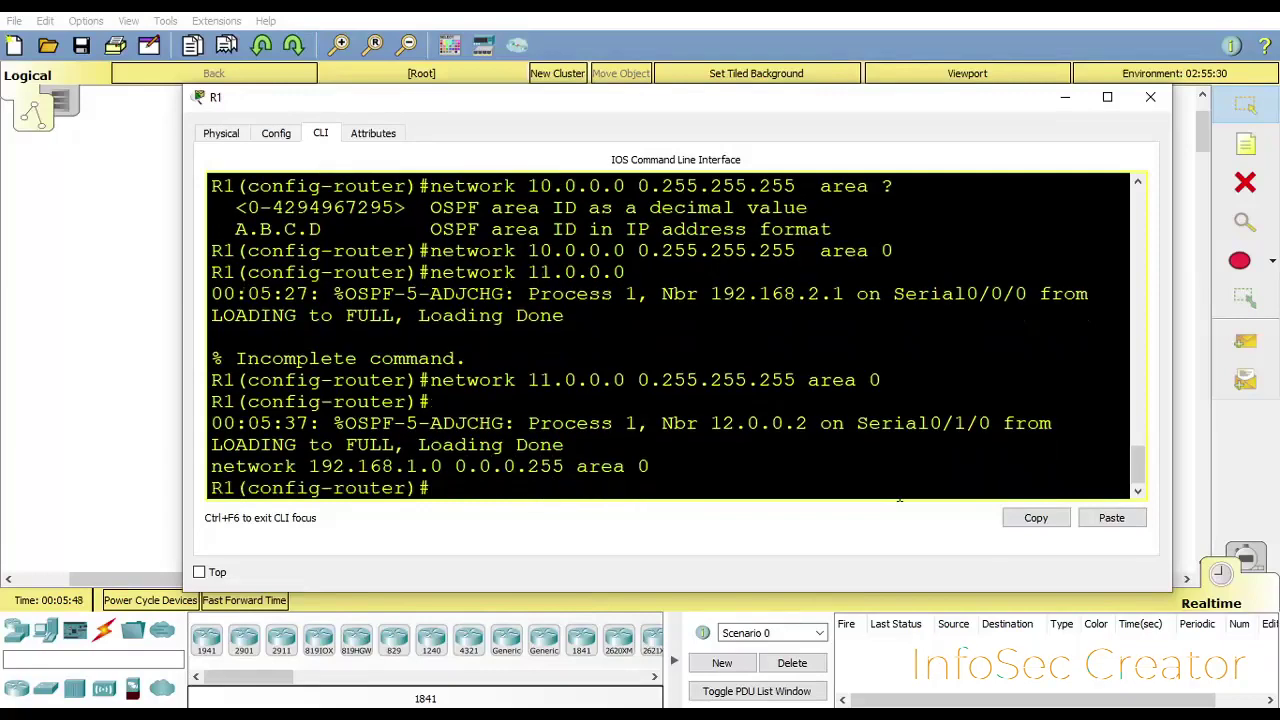
- Leave configuration mode and save R1's configuration with wr
text(end)
key(Return)
text(wr)
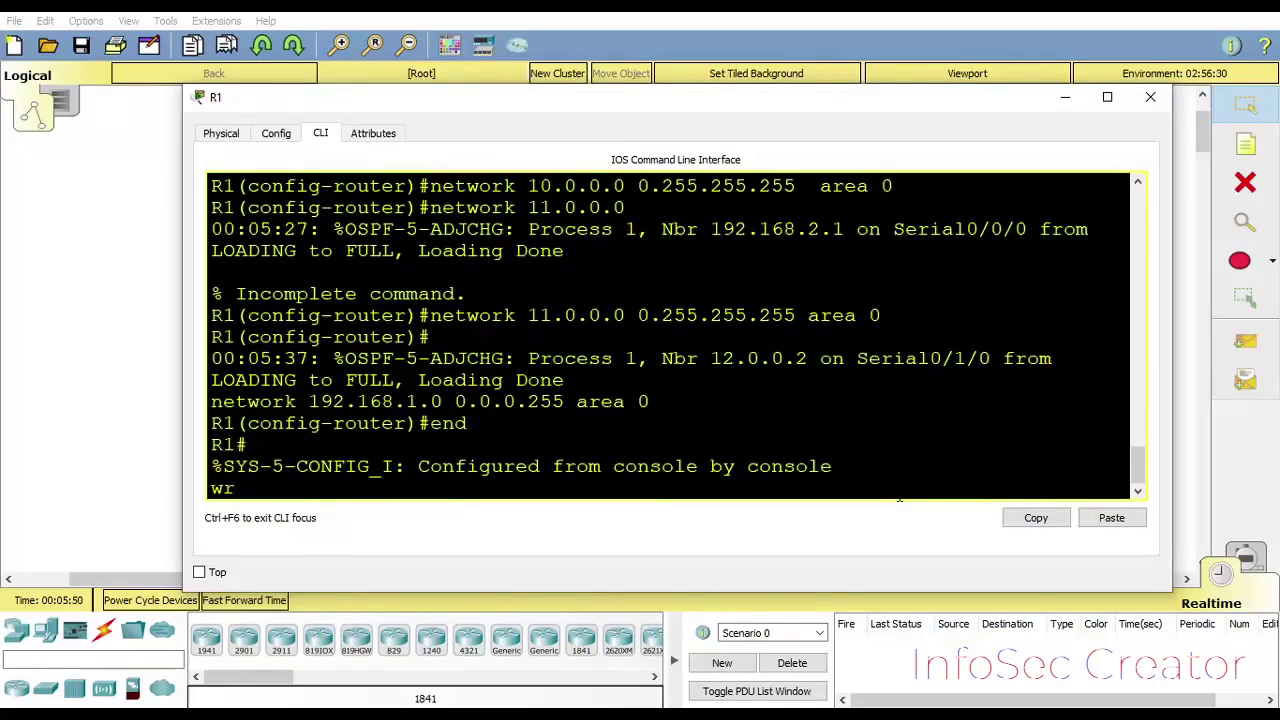
key(Return)
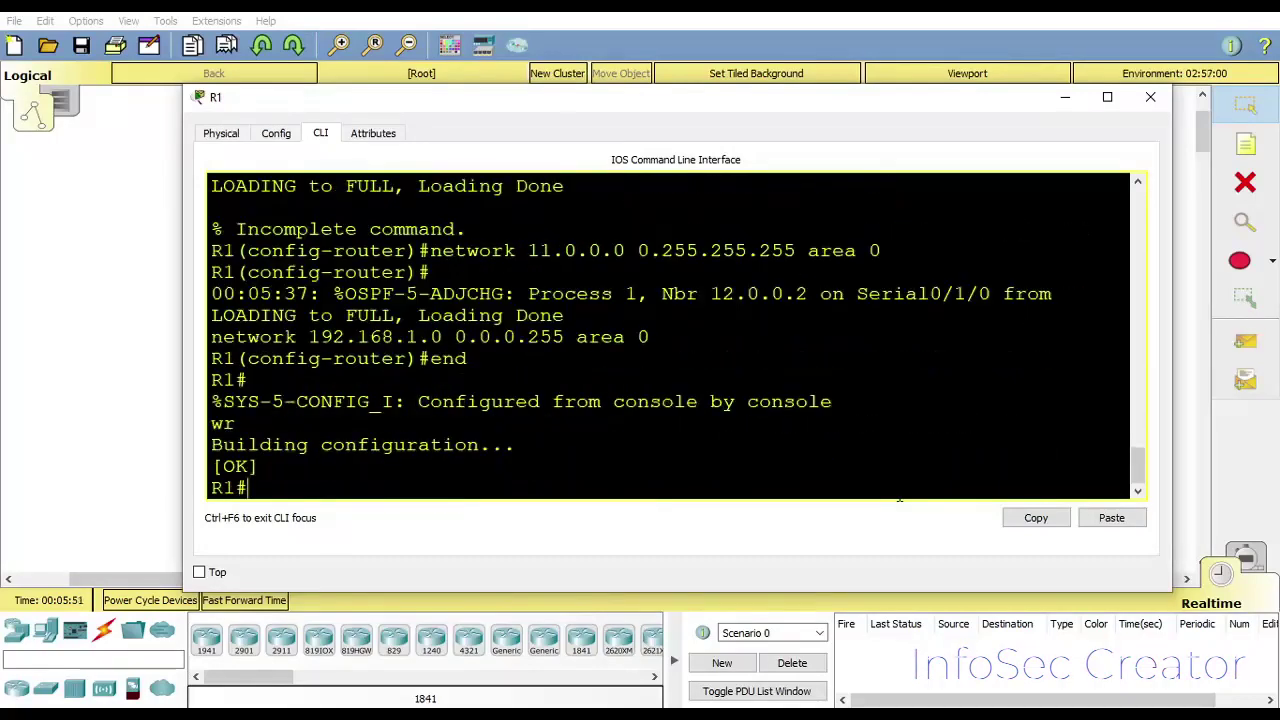
- Close R1's window and open Router1's console, widened beside the topology
click(1150, 96)
click(703, 172)
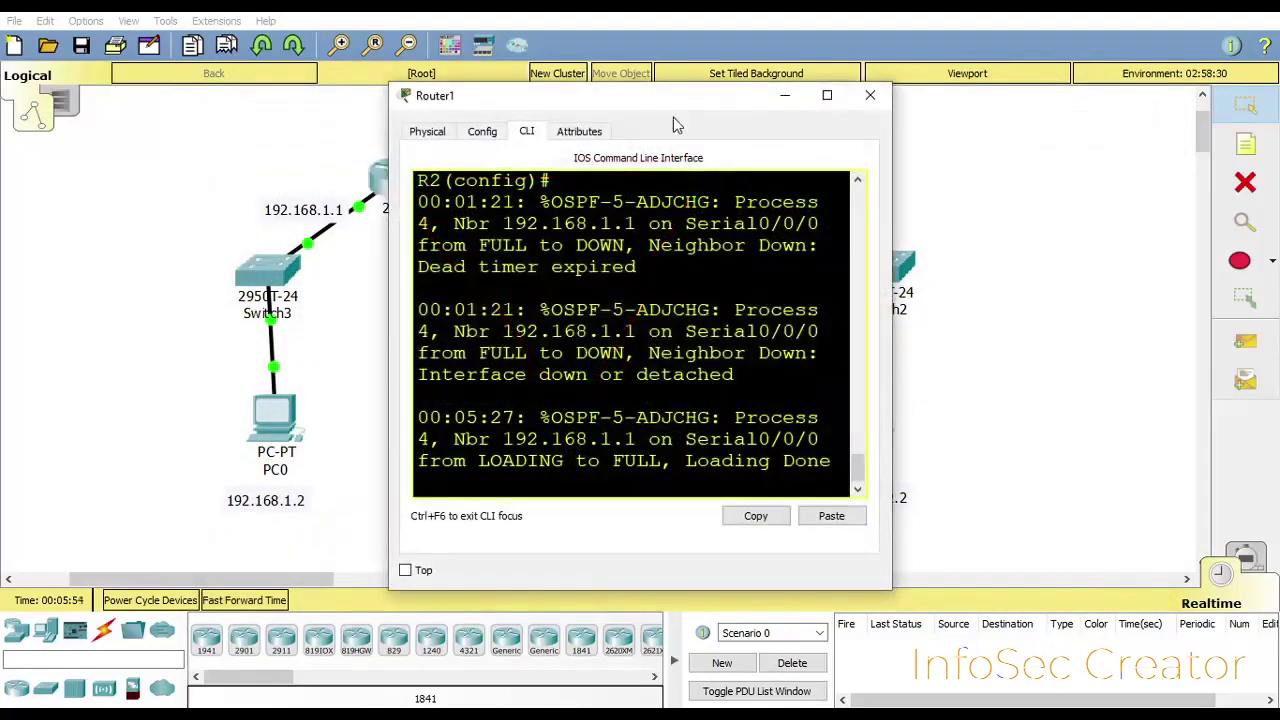
drag(654, 117, 650, 353)
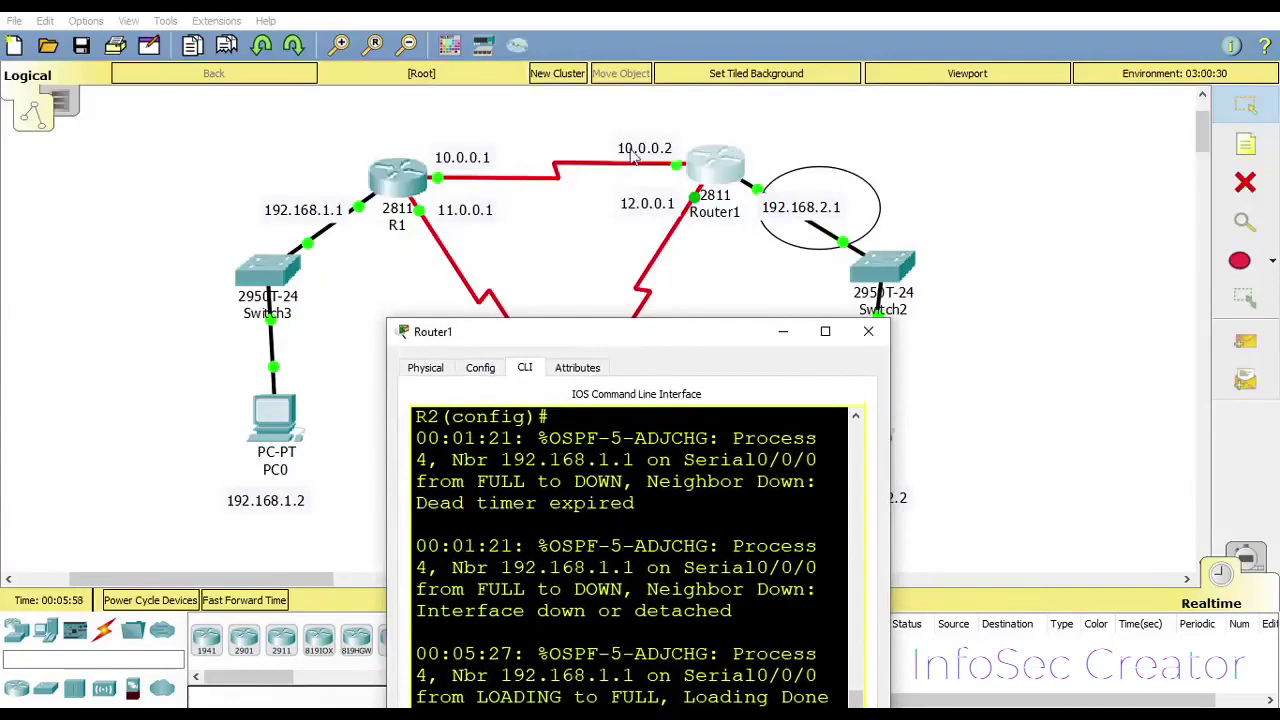
drag(636, 333, 540, 113)
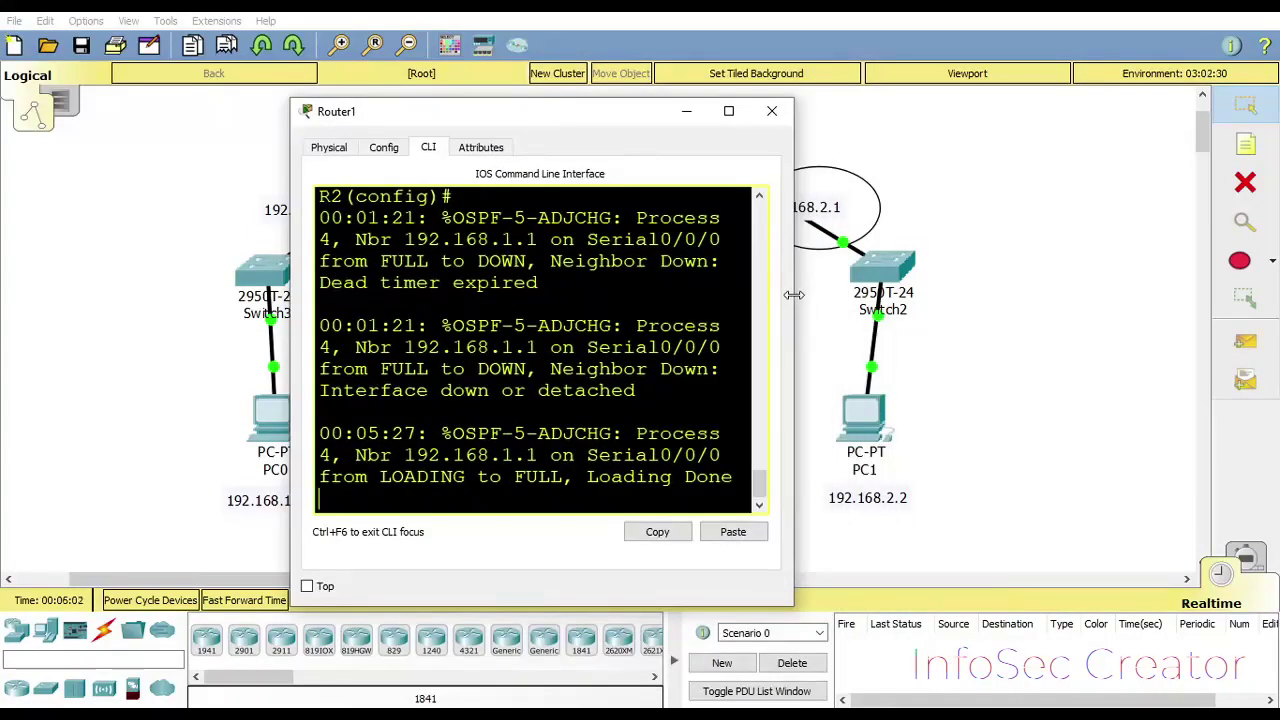
drag(793, 295, 1146, 295)
- Start OSPF process 2 on Router1 with router ospf 2
key(Return)
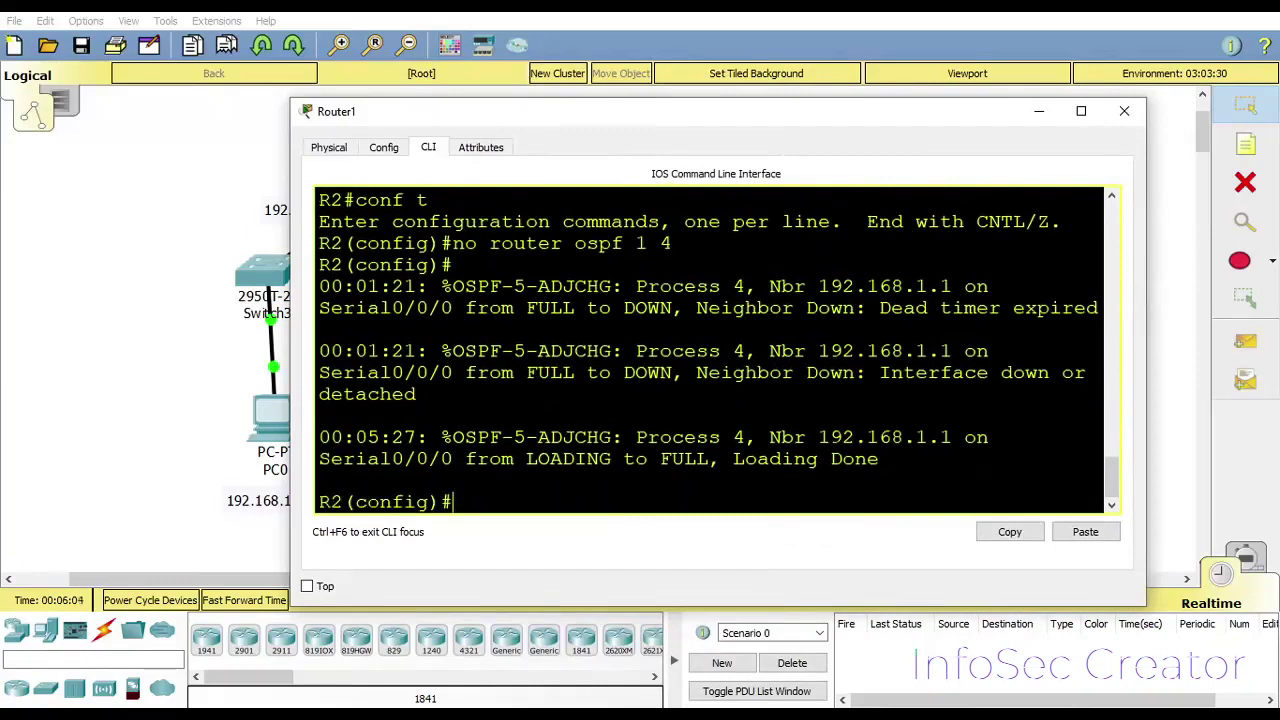
text(router ofp)
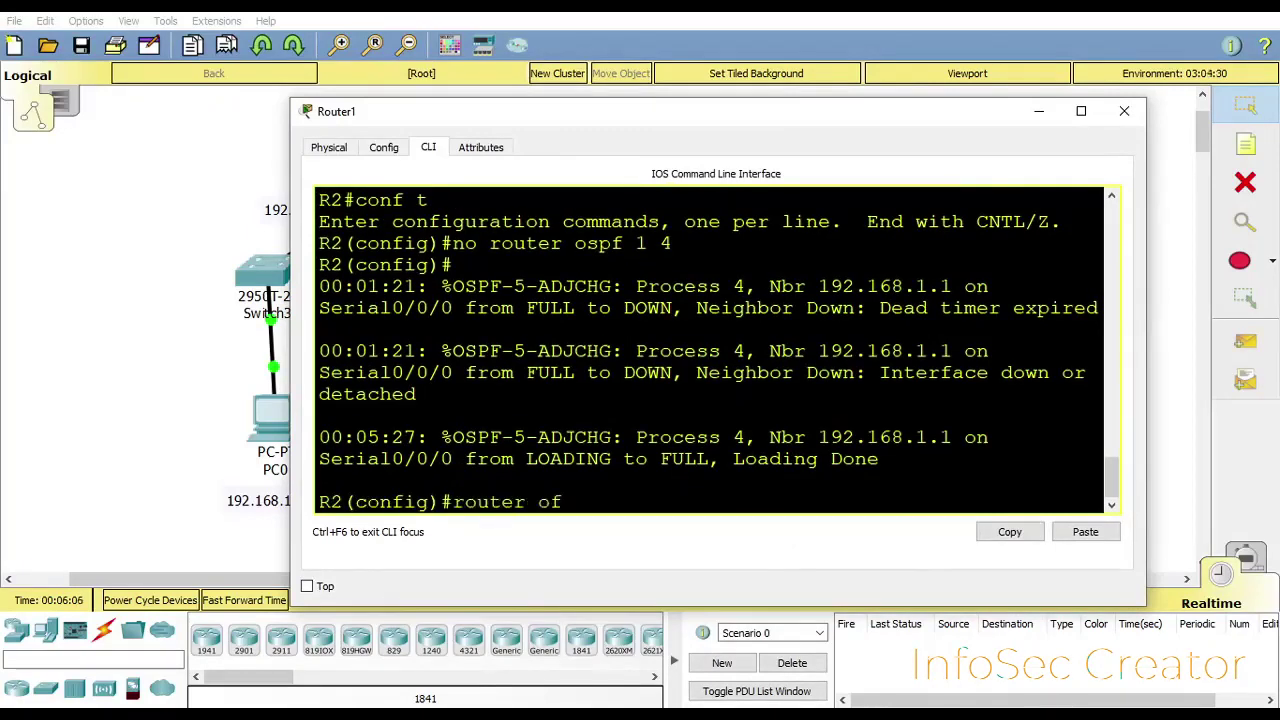
key(BackSpace)
key(BackSpace)
text(spf 2)
key(Return)
- Add networks 10.0.0.0 and 12.0.0.0 with wildcard 0.255.255.255 to area 0
text(network )
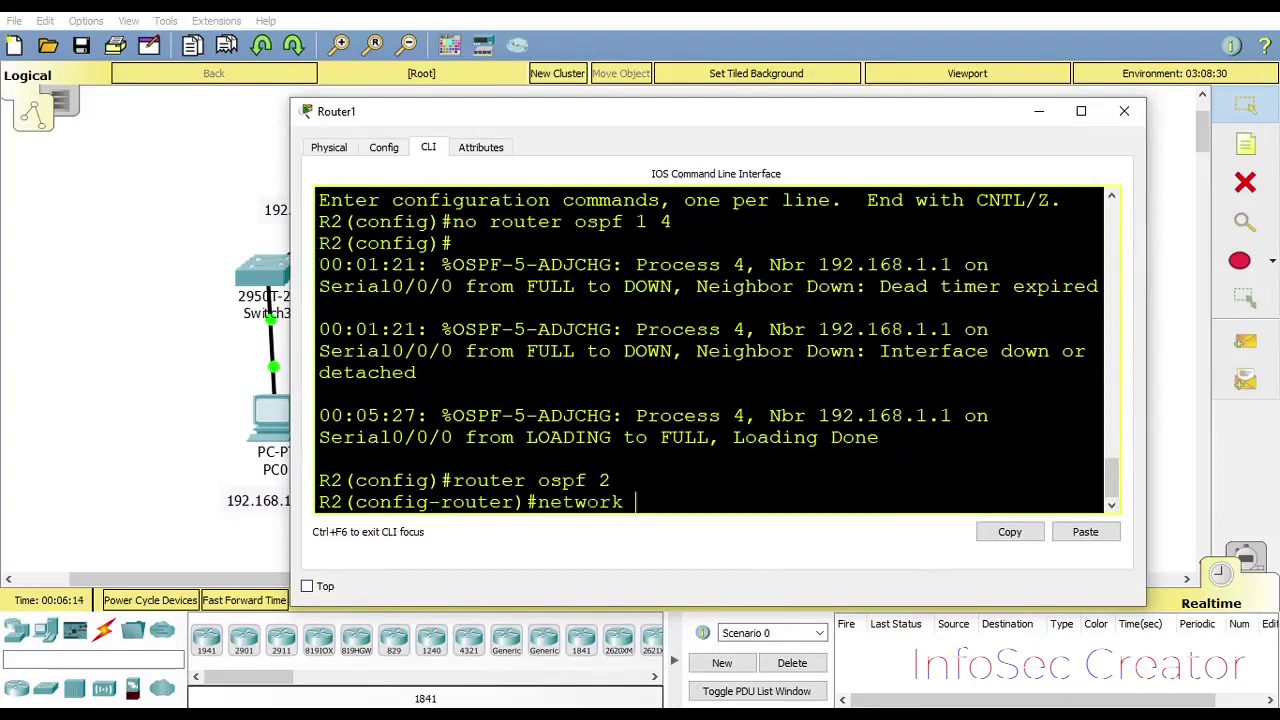
text(10.0.0.0)
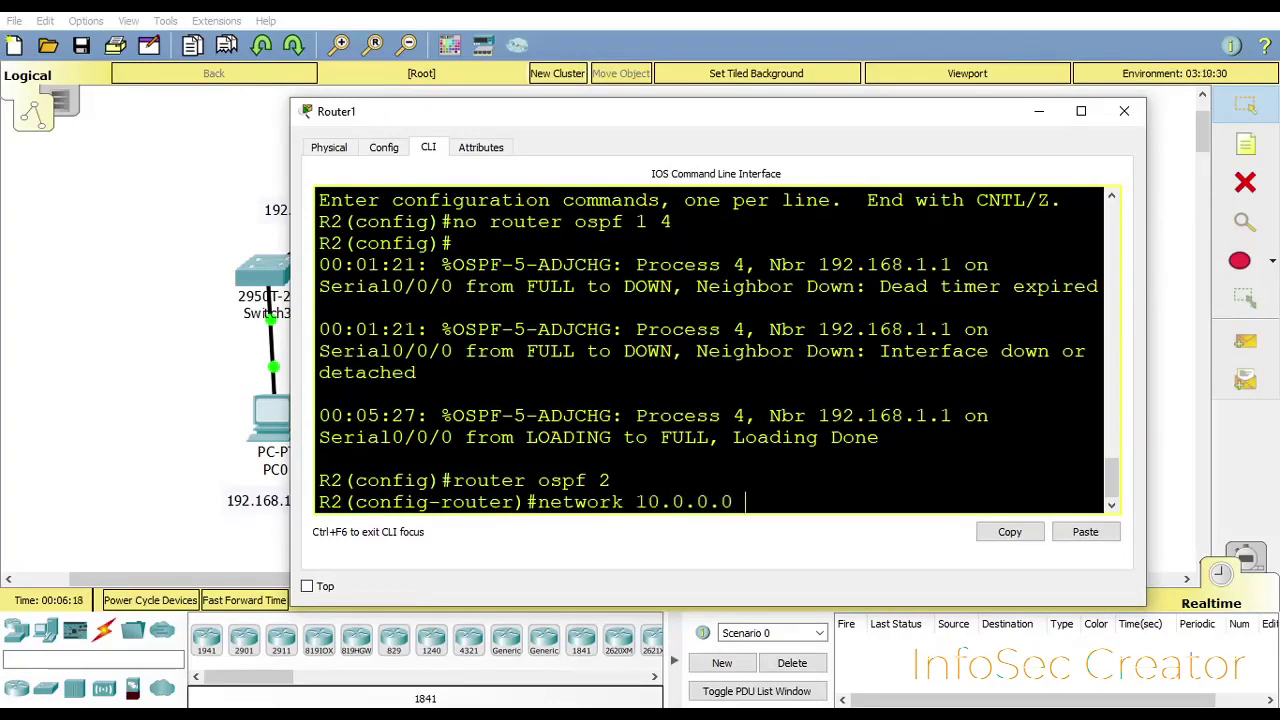
text( 0.255)
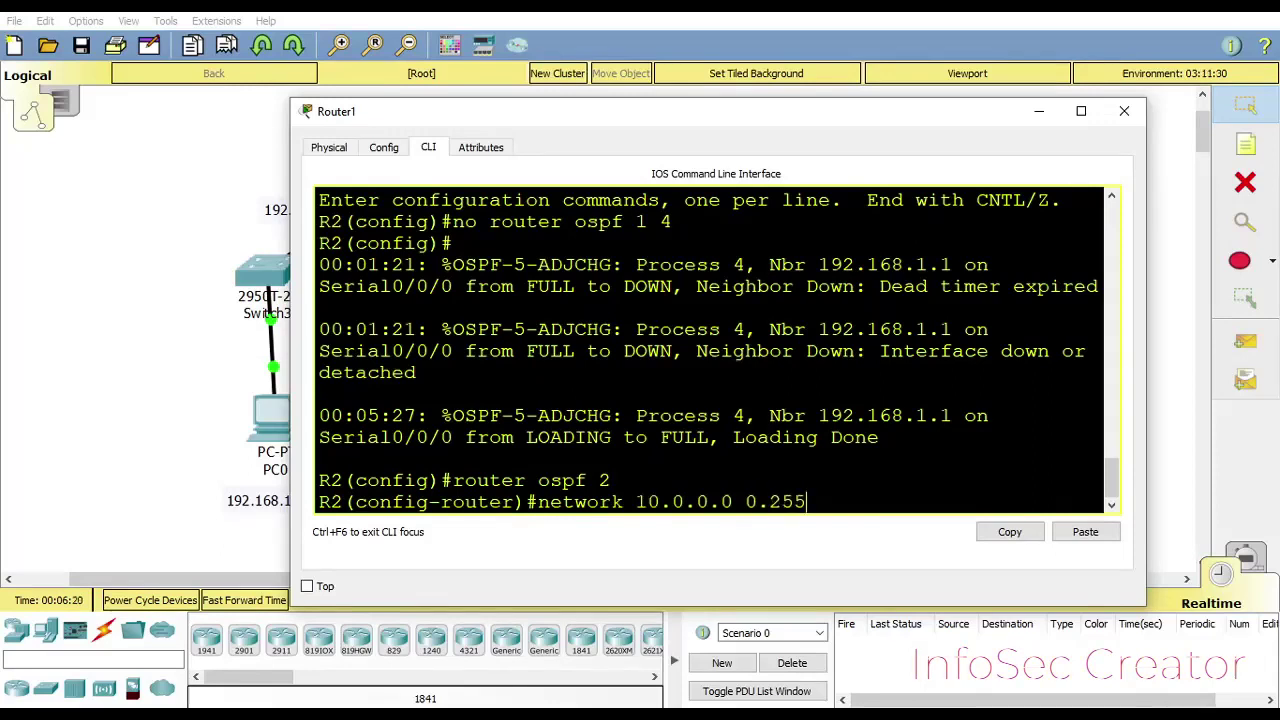
text(.255.255 area 0)
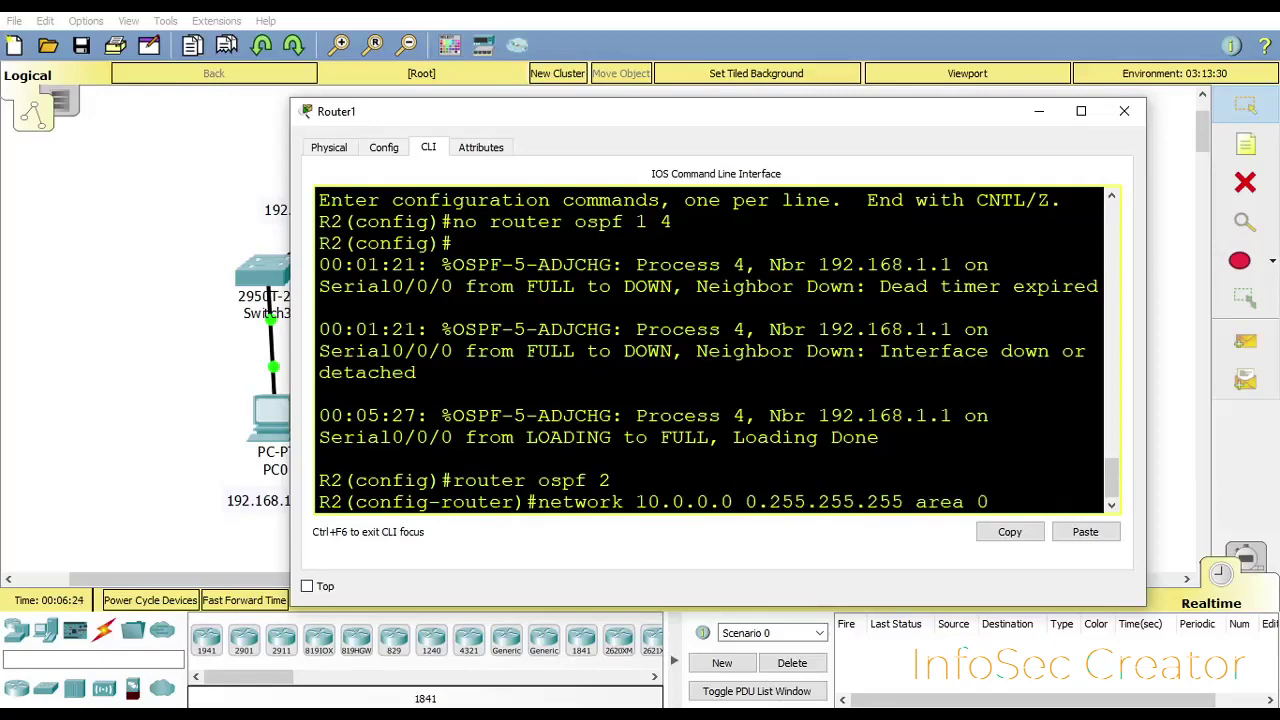
key(Return)
text(networ)
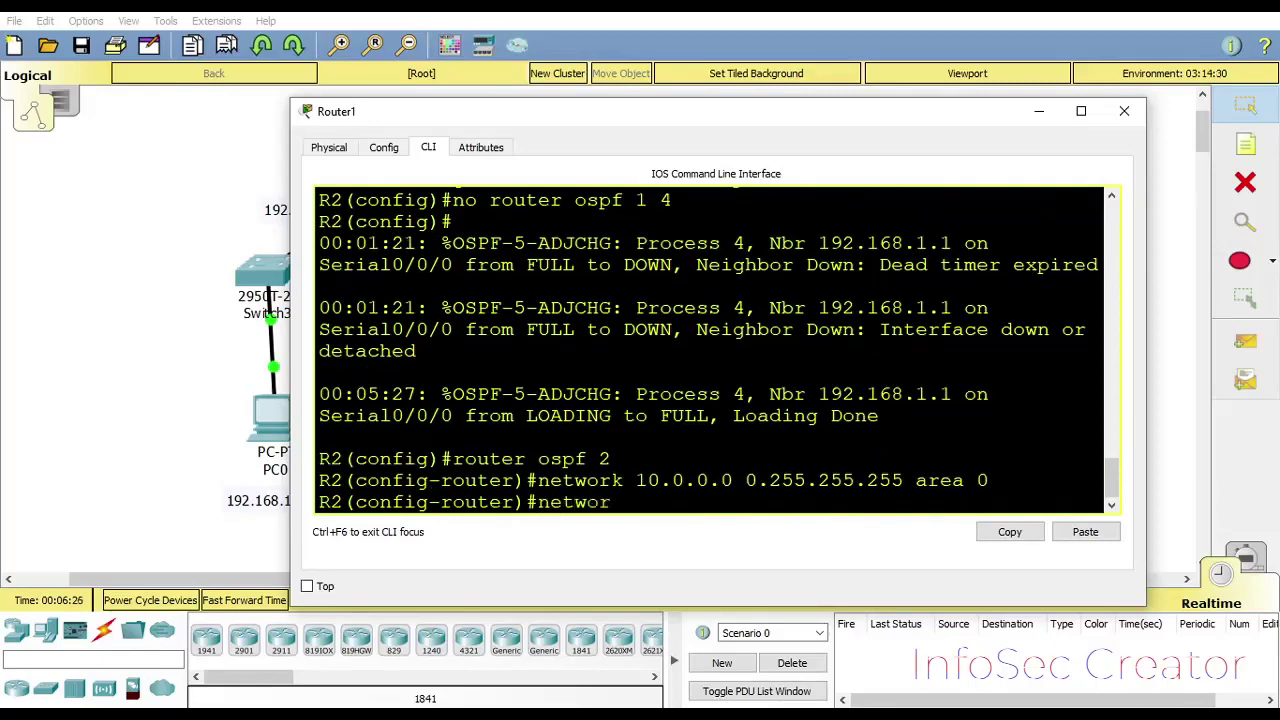
text(k 12.0.0.0)
key(Return)
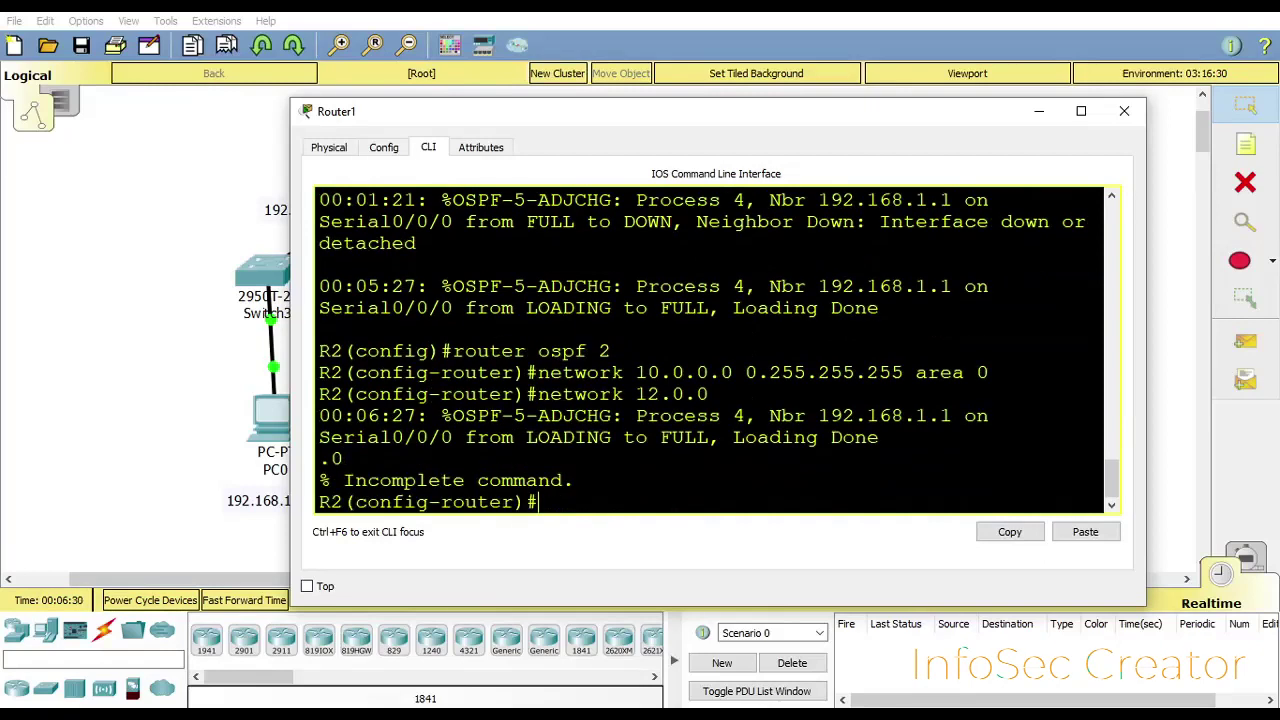
key(Up)
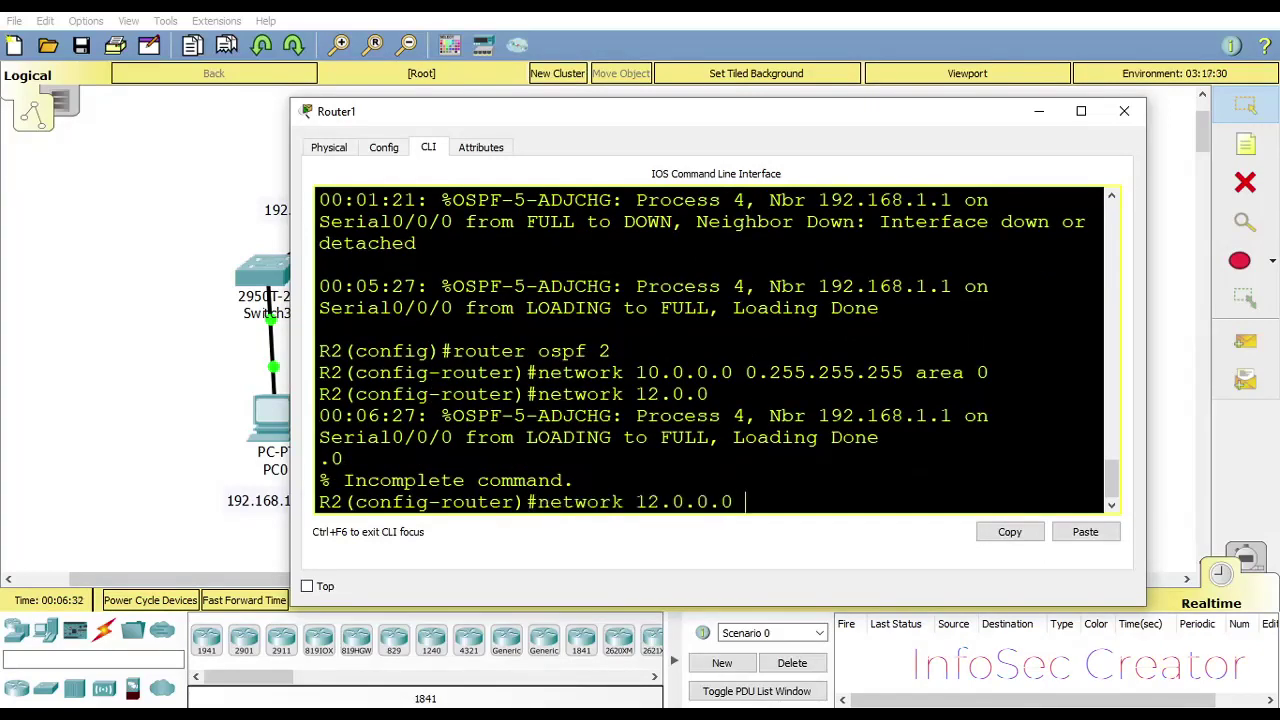
text(0.255.255.255 area 0)
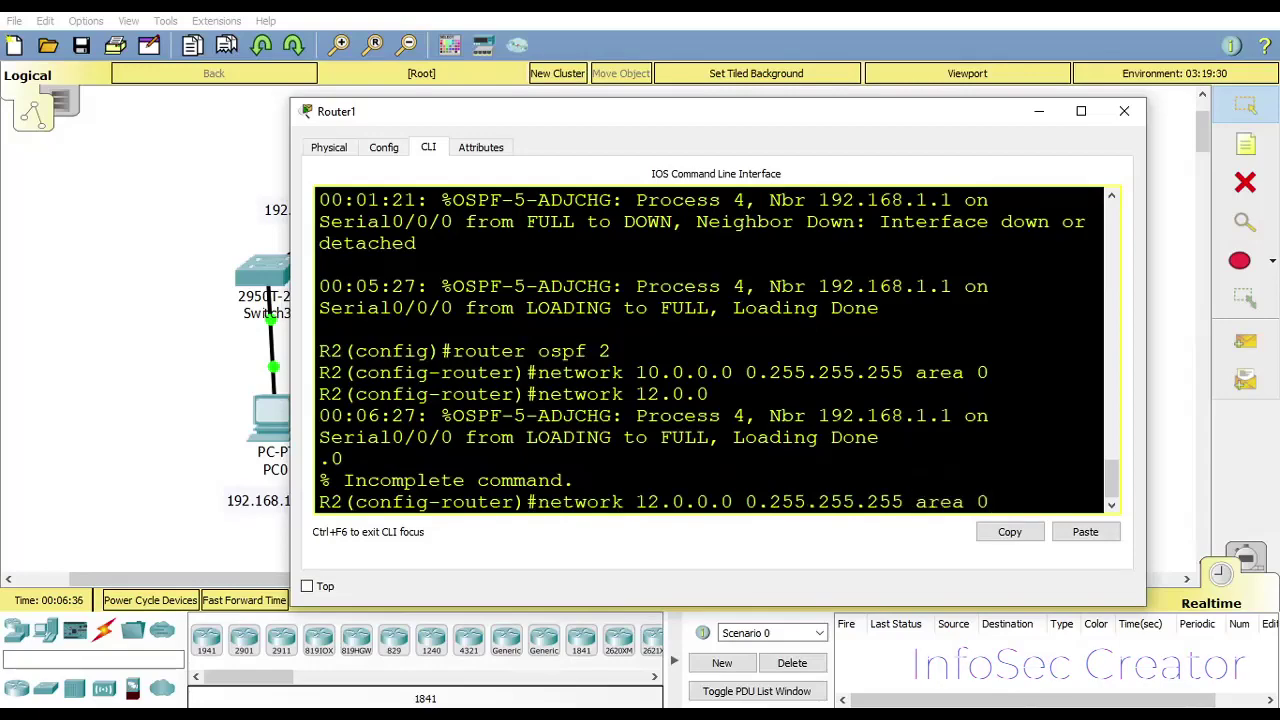
key(Return)
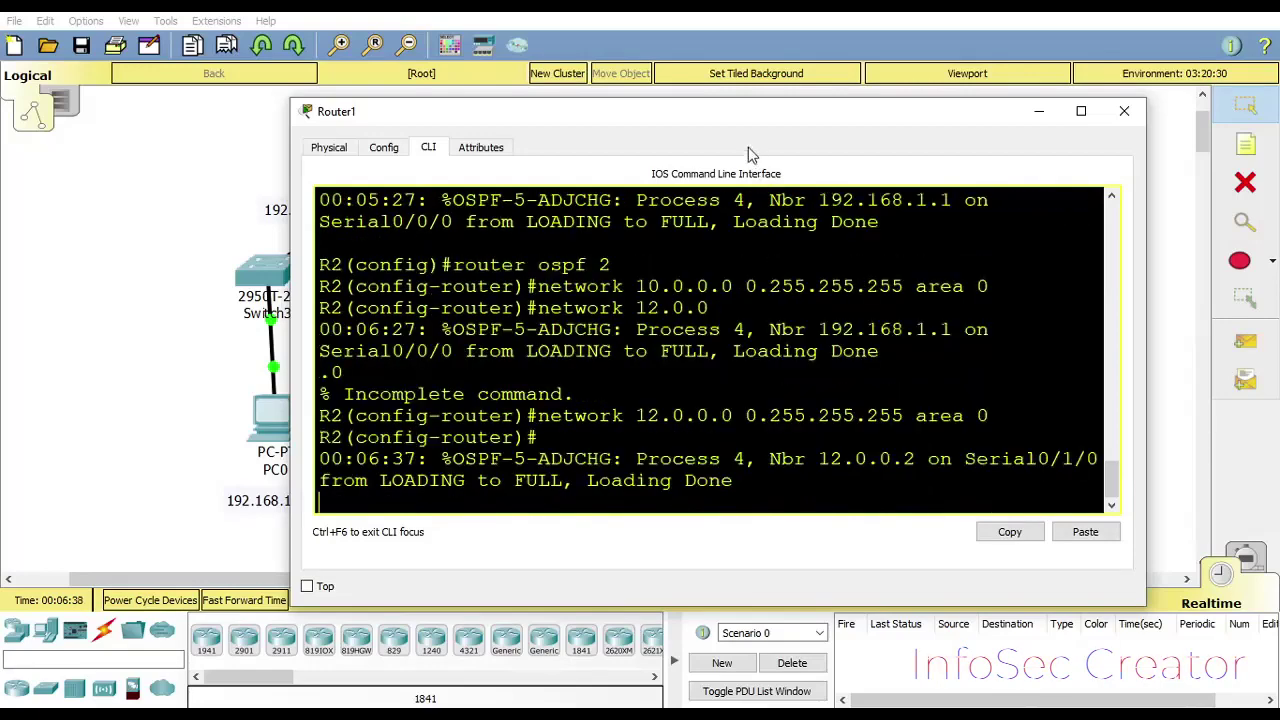
- Add network 192.168.2.0 0.0.0.255 to area 0 on R2
drag(733, 114, 686, 95)
key(Return)
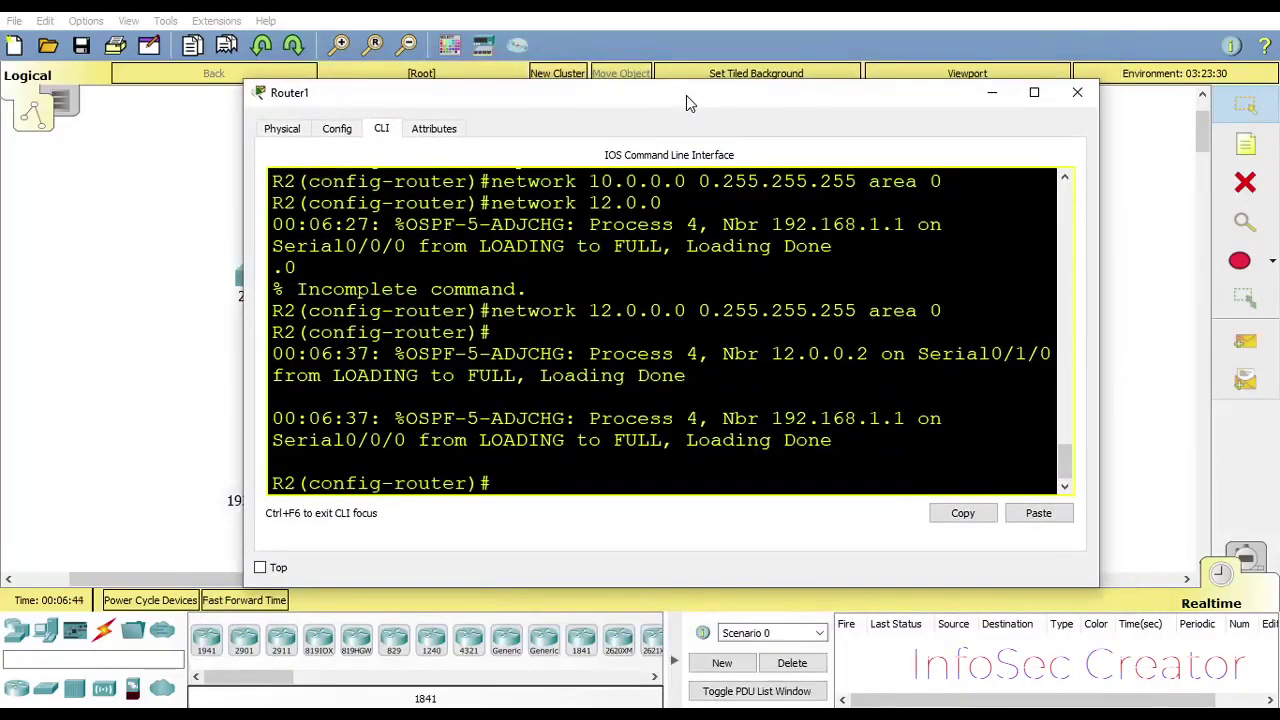
text(network 192.16)
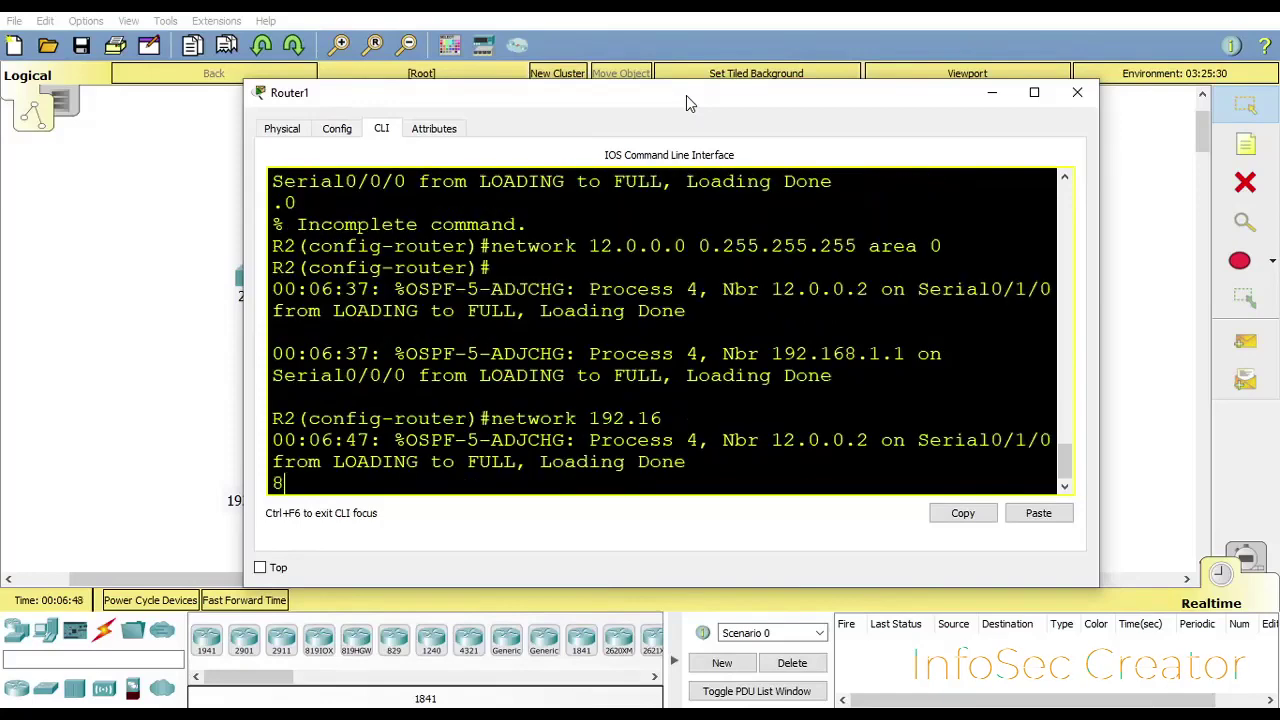
text(8.2.0)
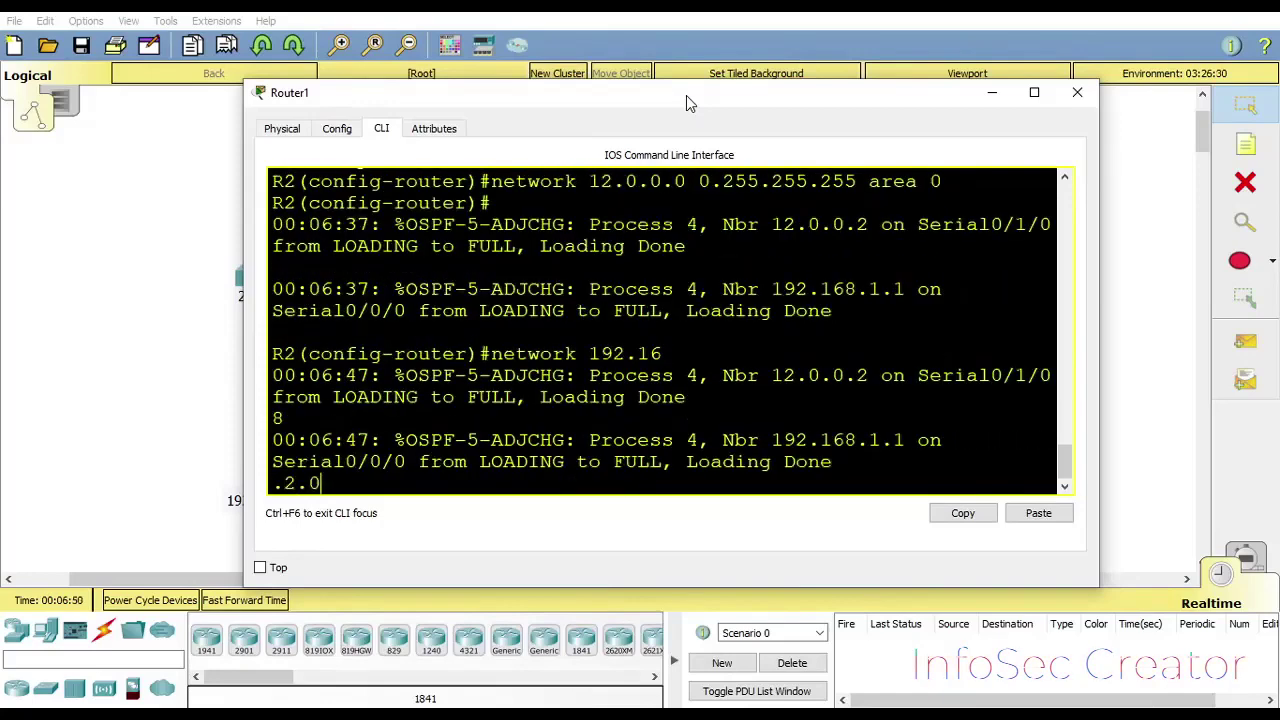
text( 0.0.0.255 area 0)
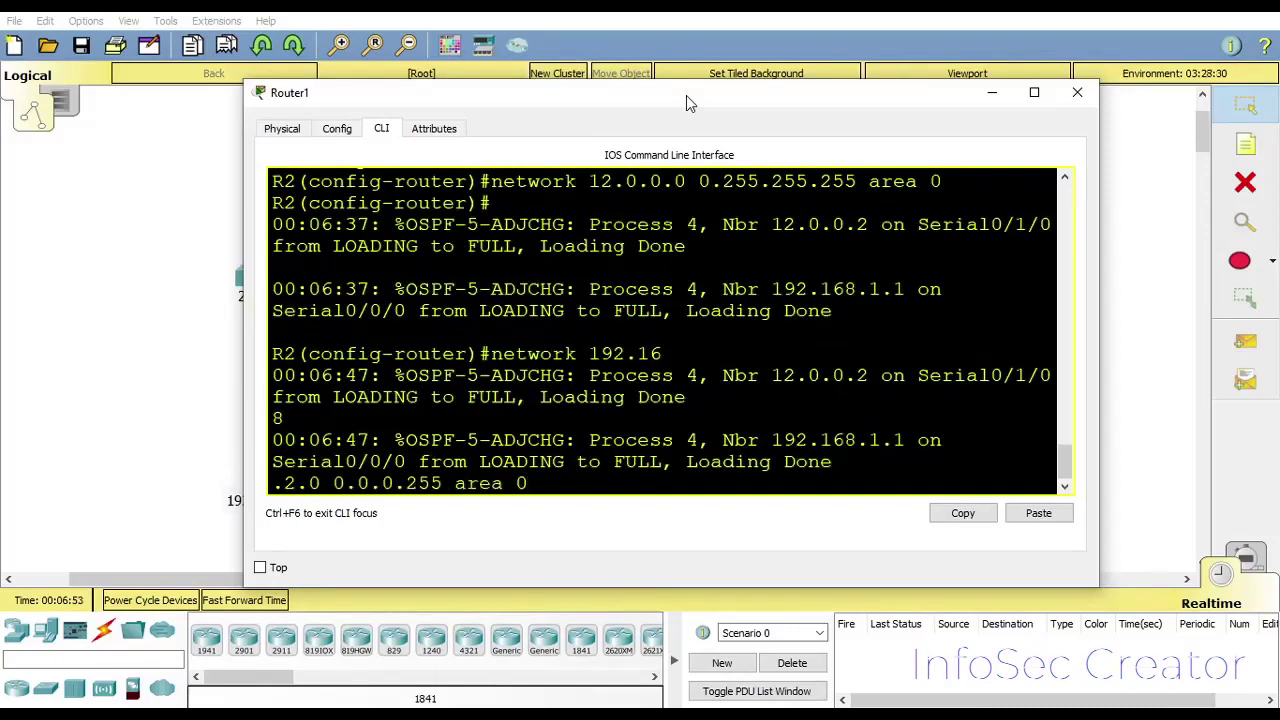
key(Return)
key(Up)
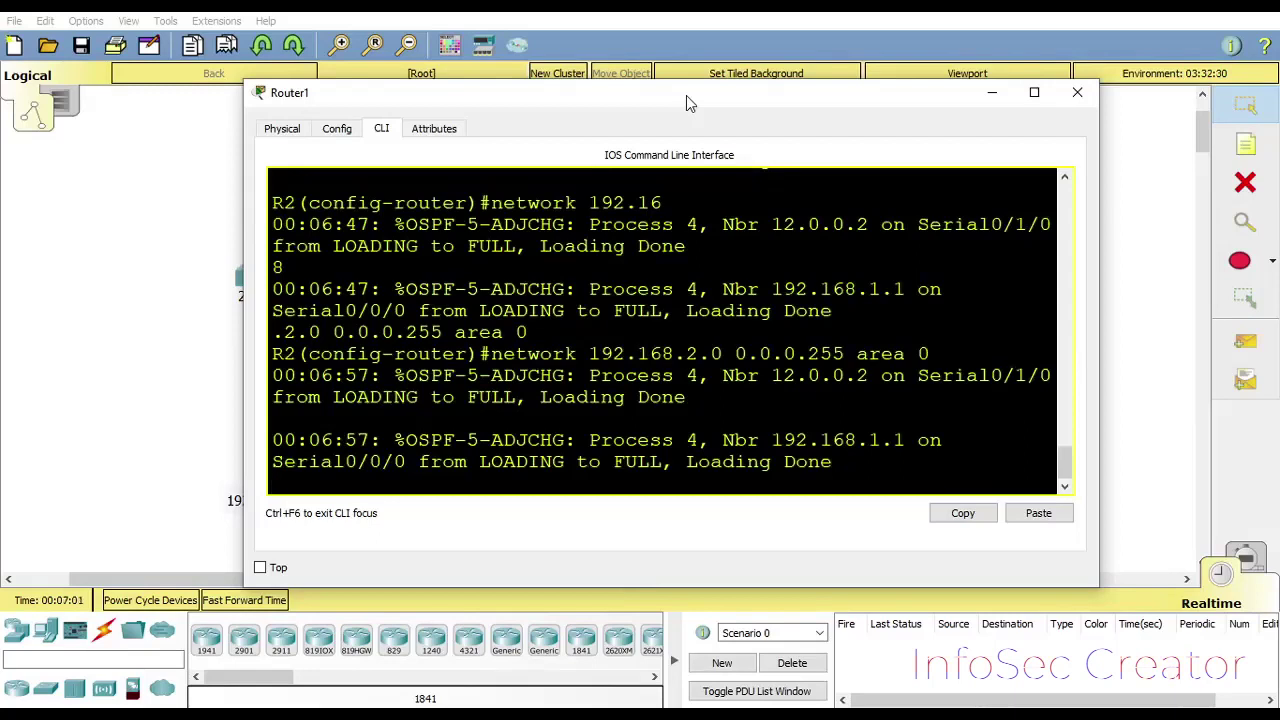
key(Return)
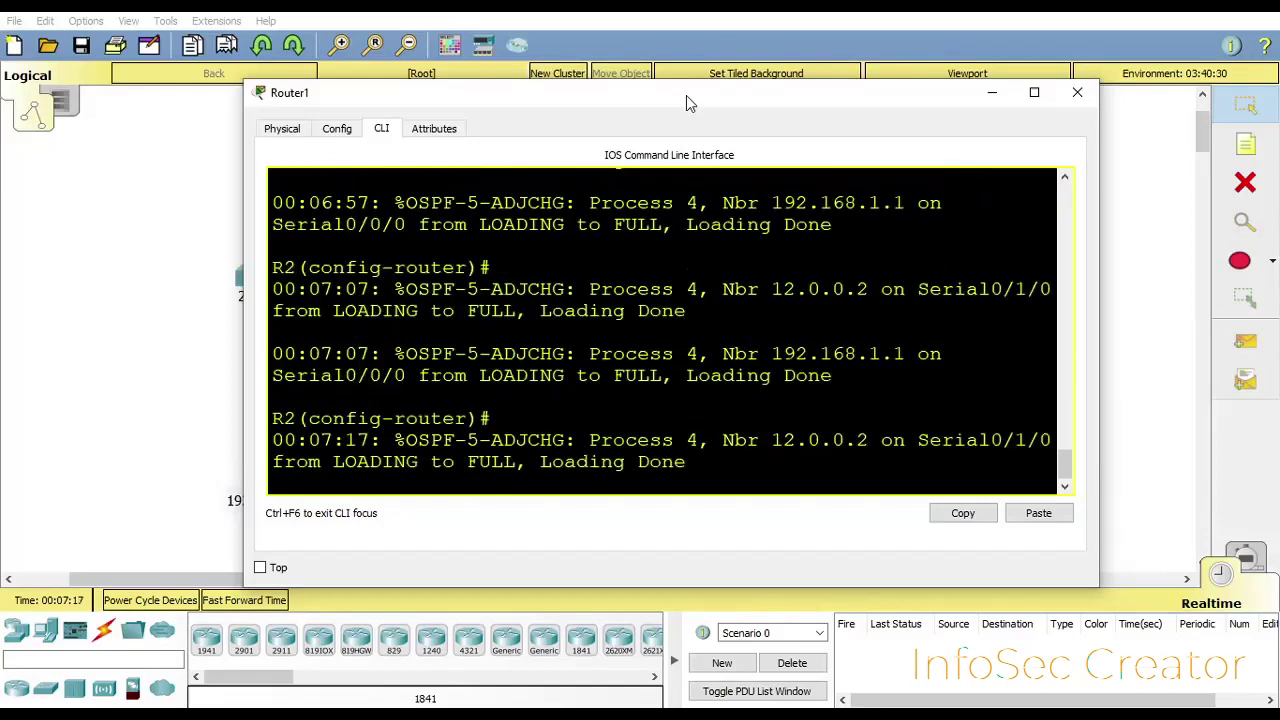
- Leave configuration mode, attempt a save with 'wrr', and close the Router1 console
key(Return)
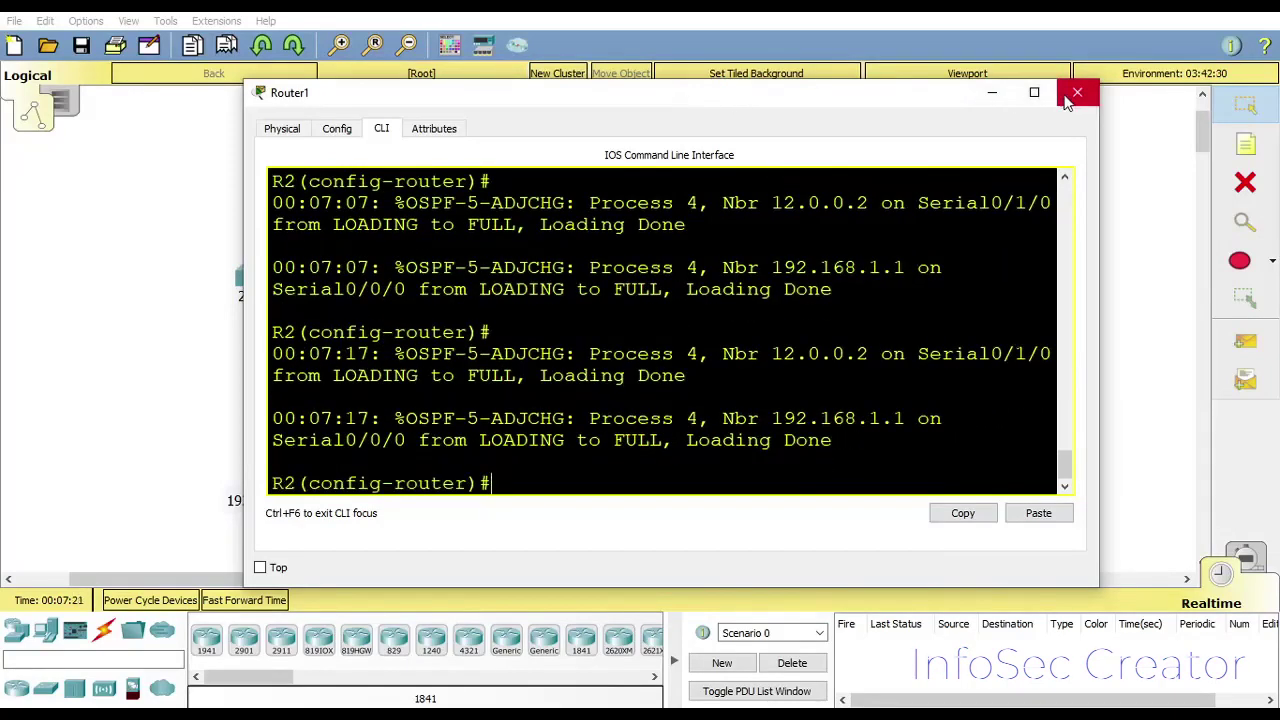
text(end)
key(Return)
text(wrr)
key(Return)
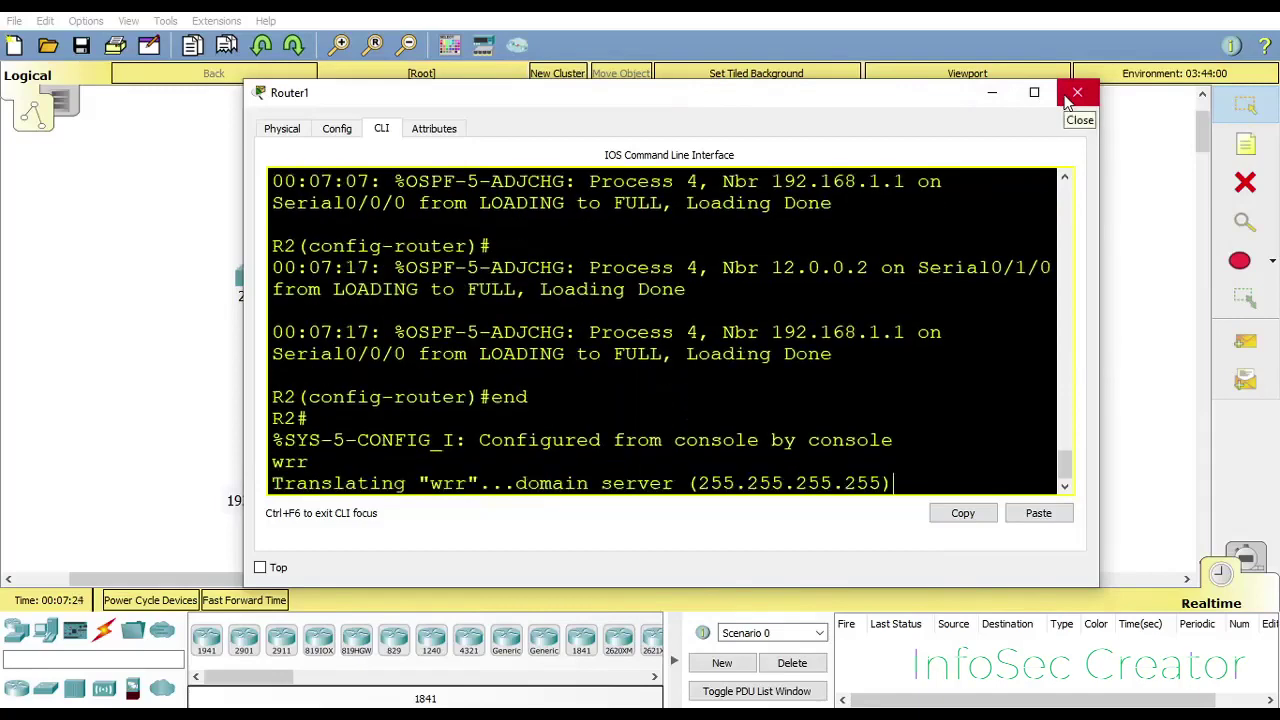
click(1068, 98)
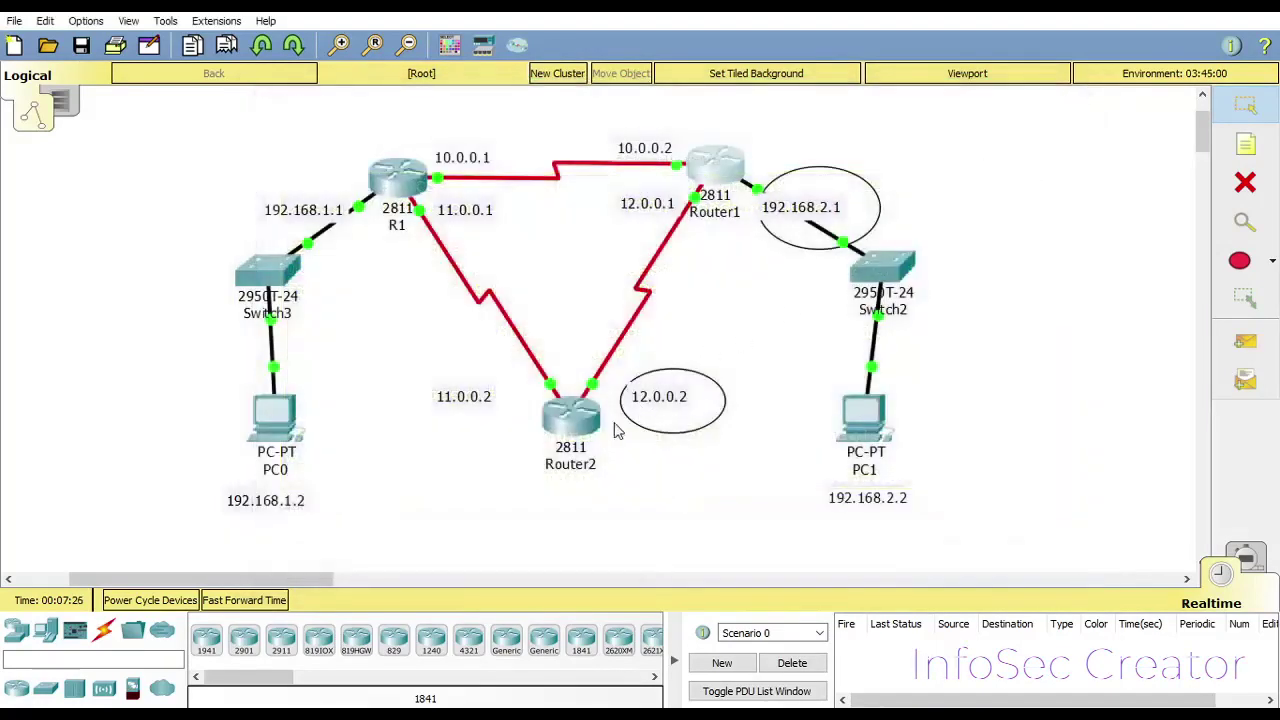
- Open Router2's console and start OSPF process 3 from global configuration mode
click(570, 410)
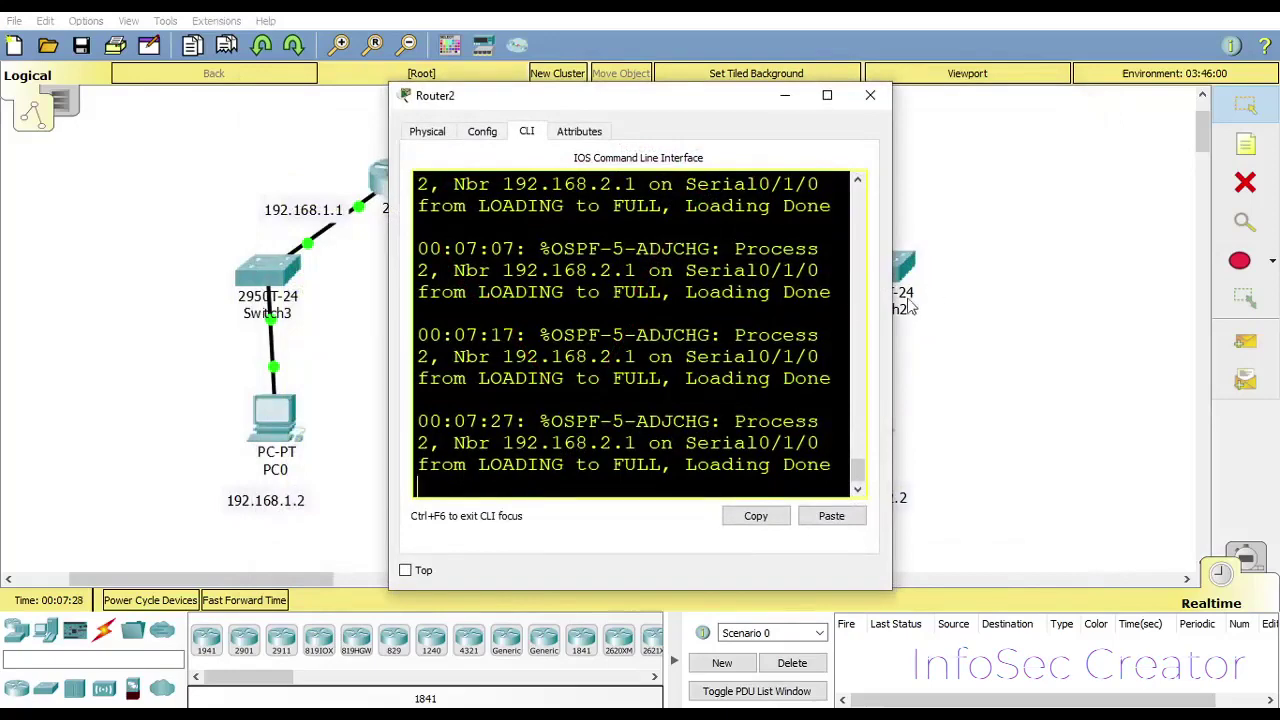
drag(890, 300, 1158, 314)
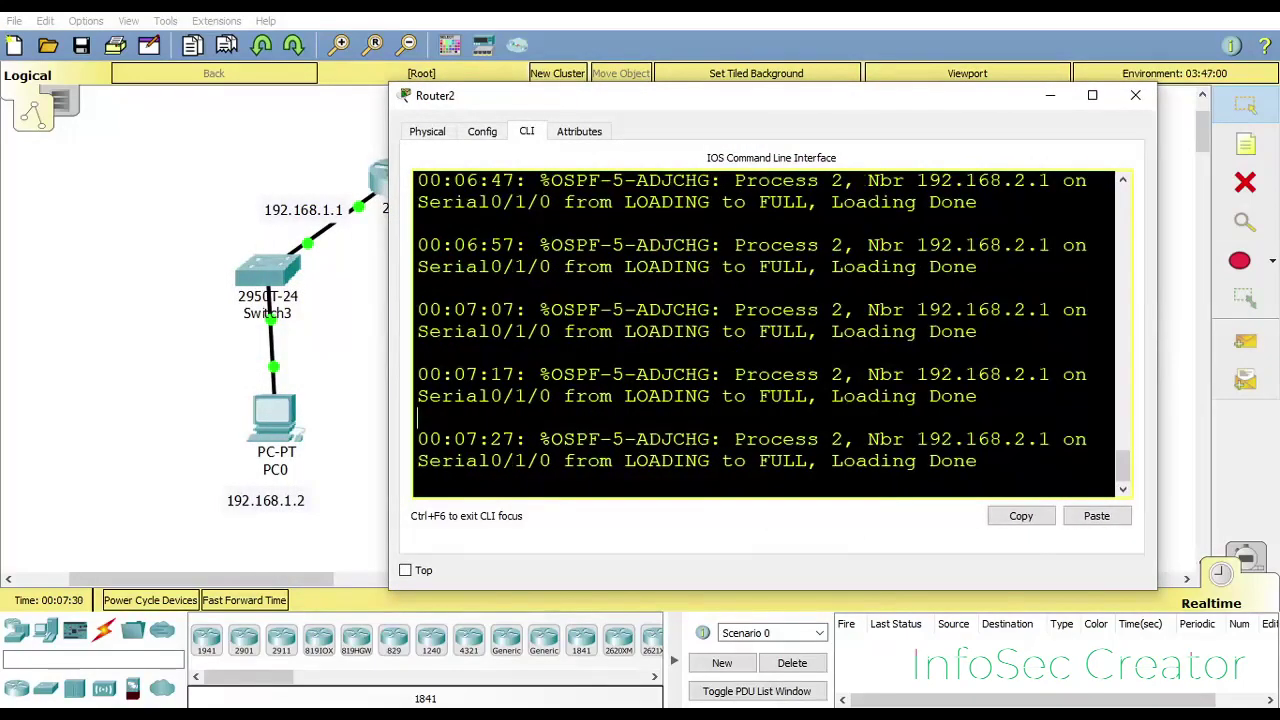
key(Return)
text(conf t)
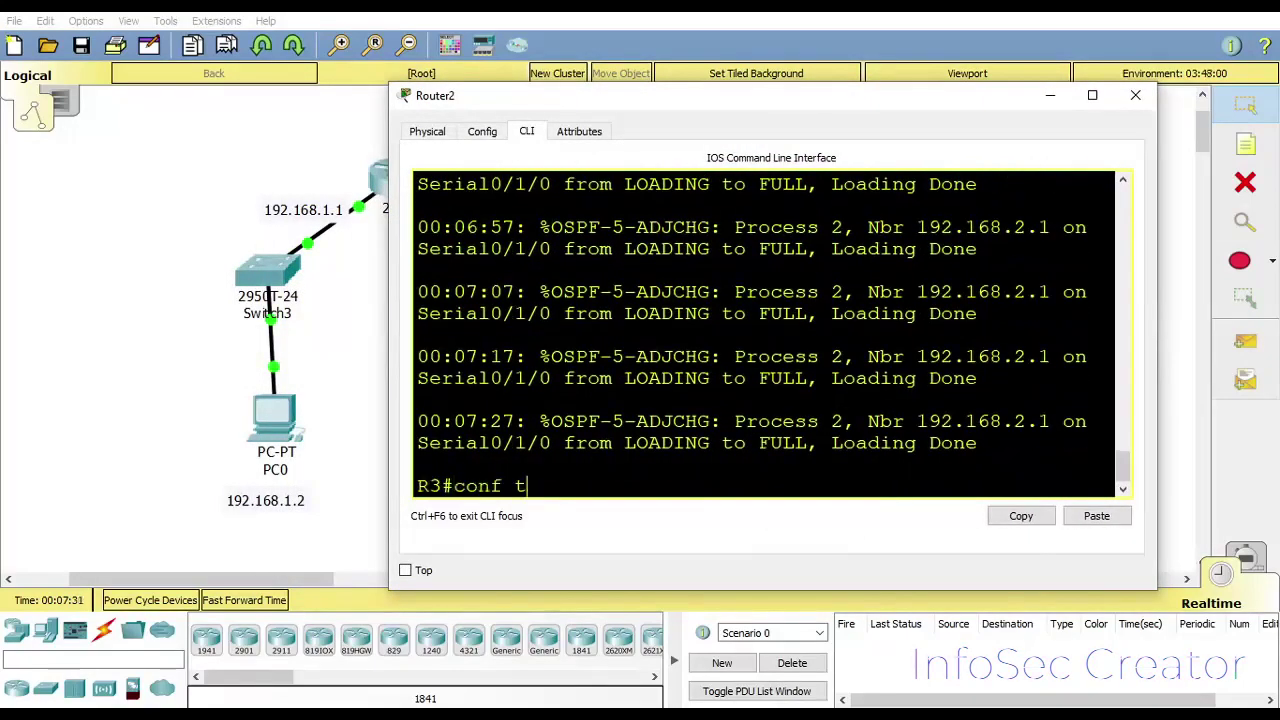
key(Return)
text(ro)
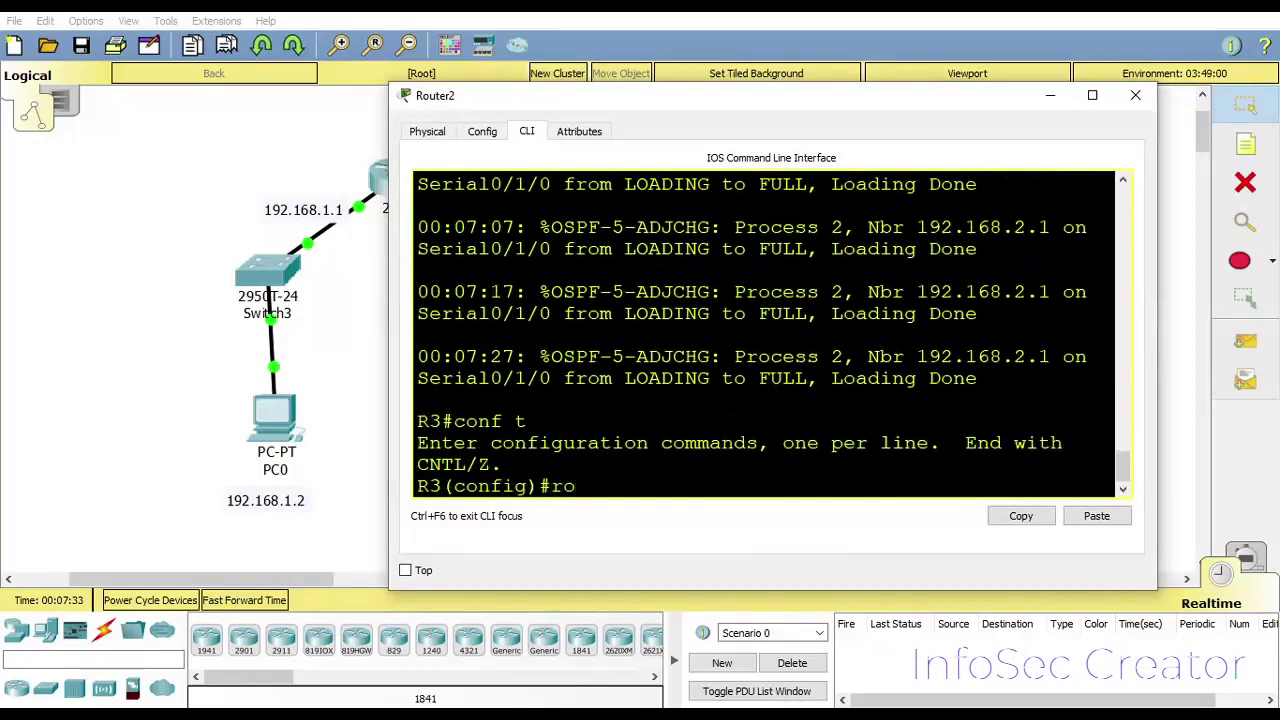
text(uter ospf 3)
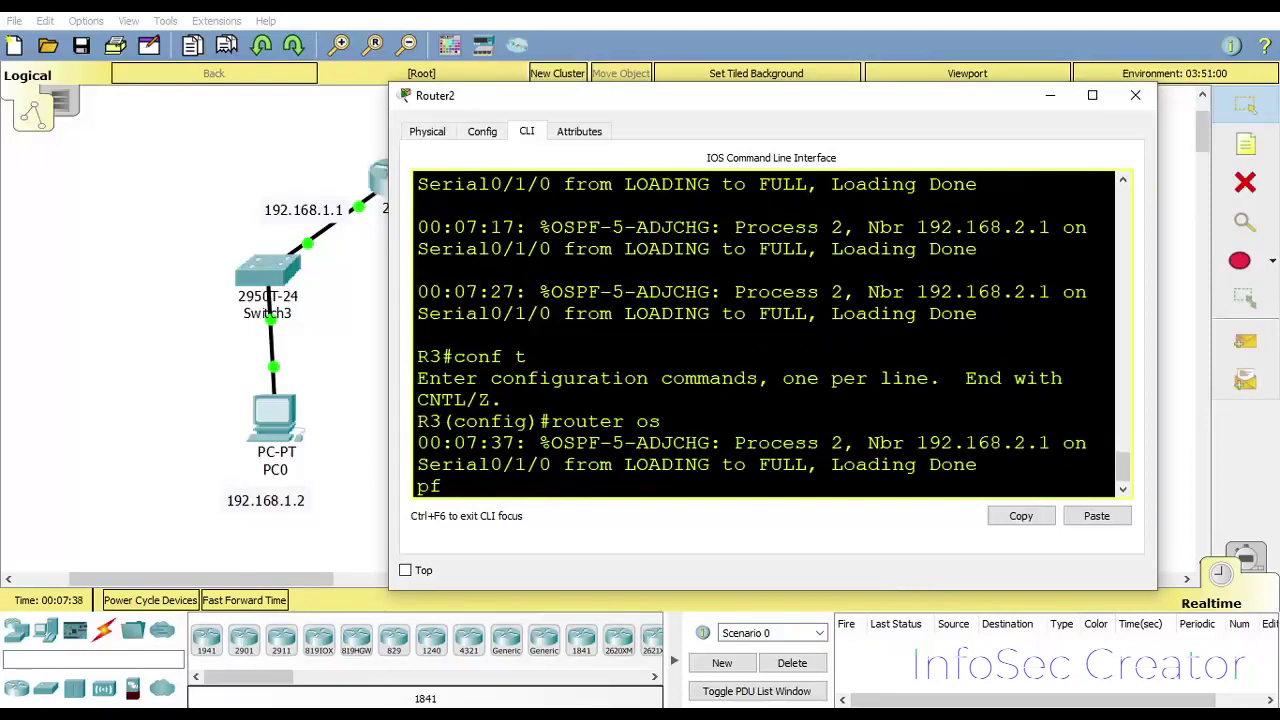
key(Return)
key(Up)
key(Return)
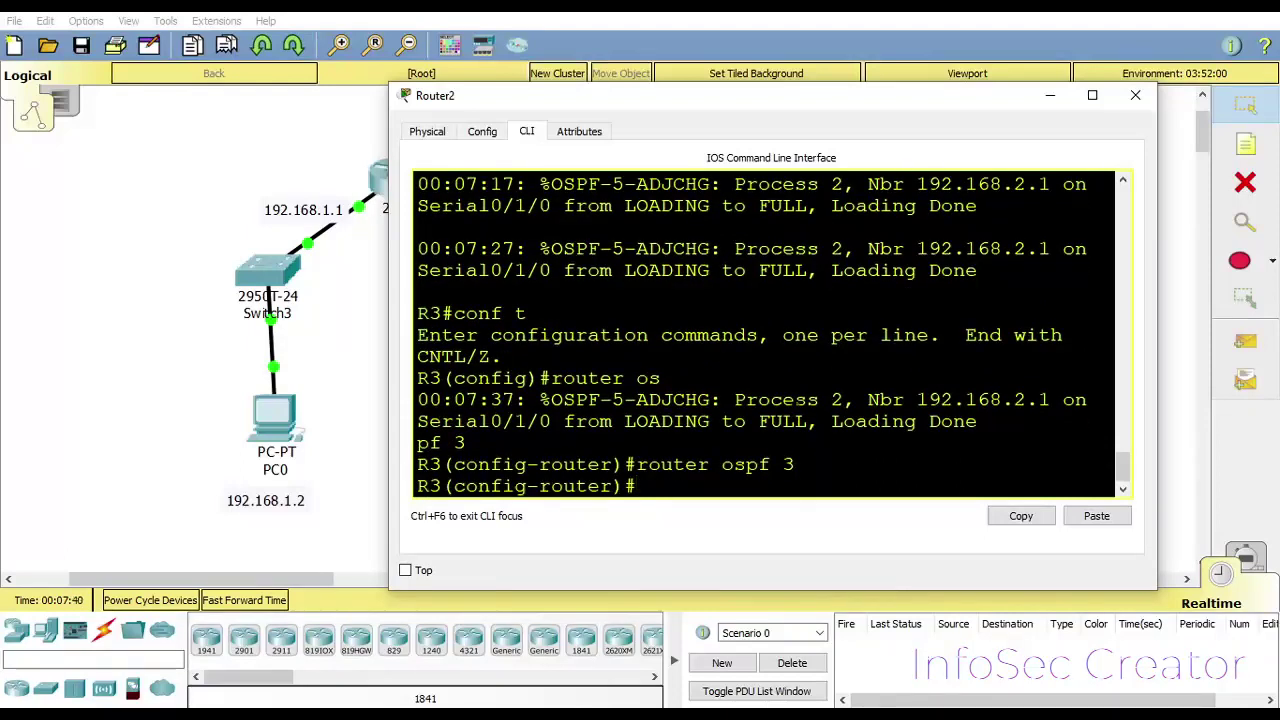
- Add networks 11.0.0.0 and 12.0.0.0 with wildcard 0.255.255.255 to area 0
text(network 11.0.0)
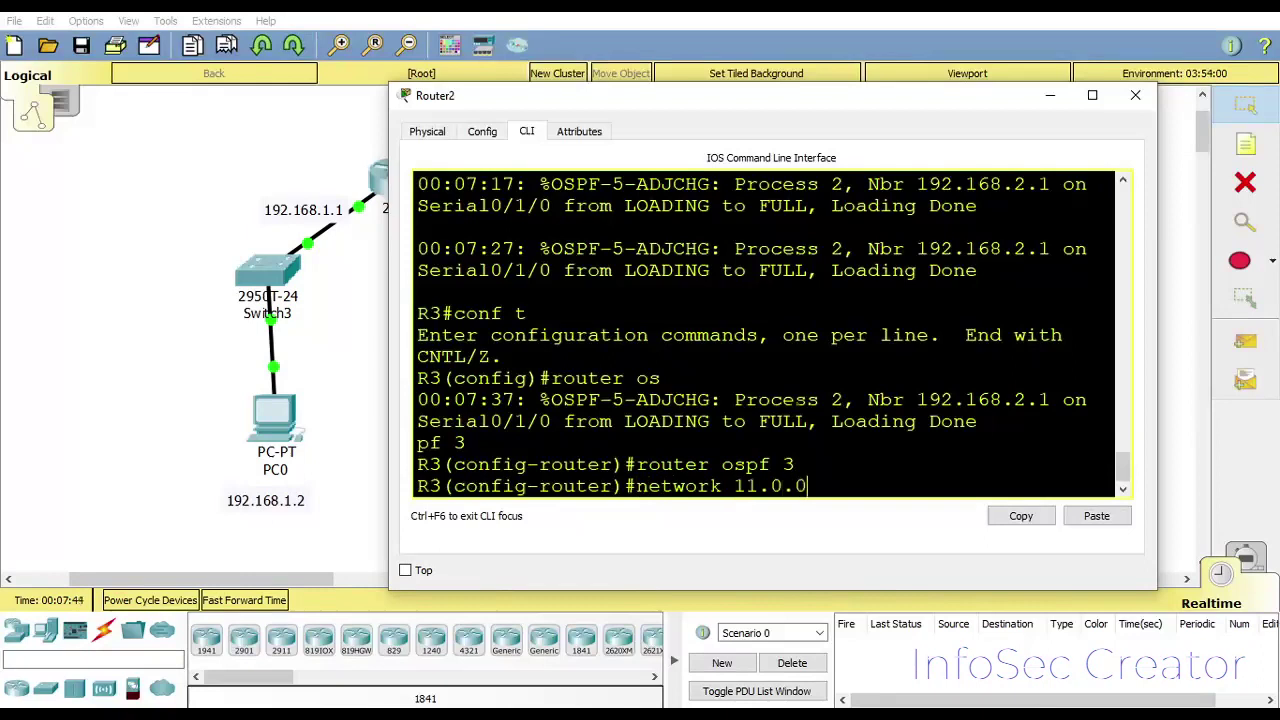
text(.0 0.255)
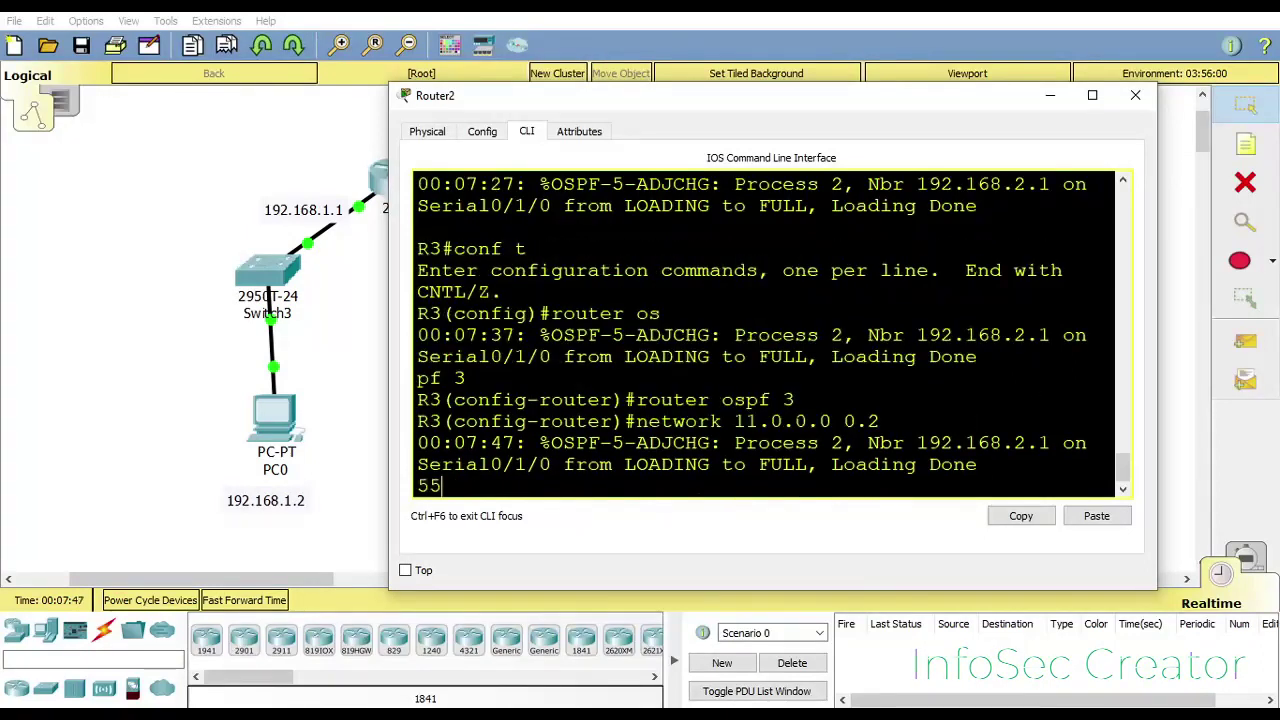
text(.255.255 area 0)
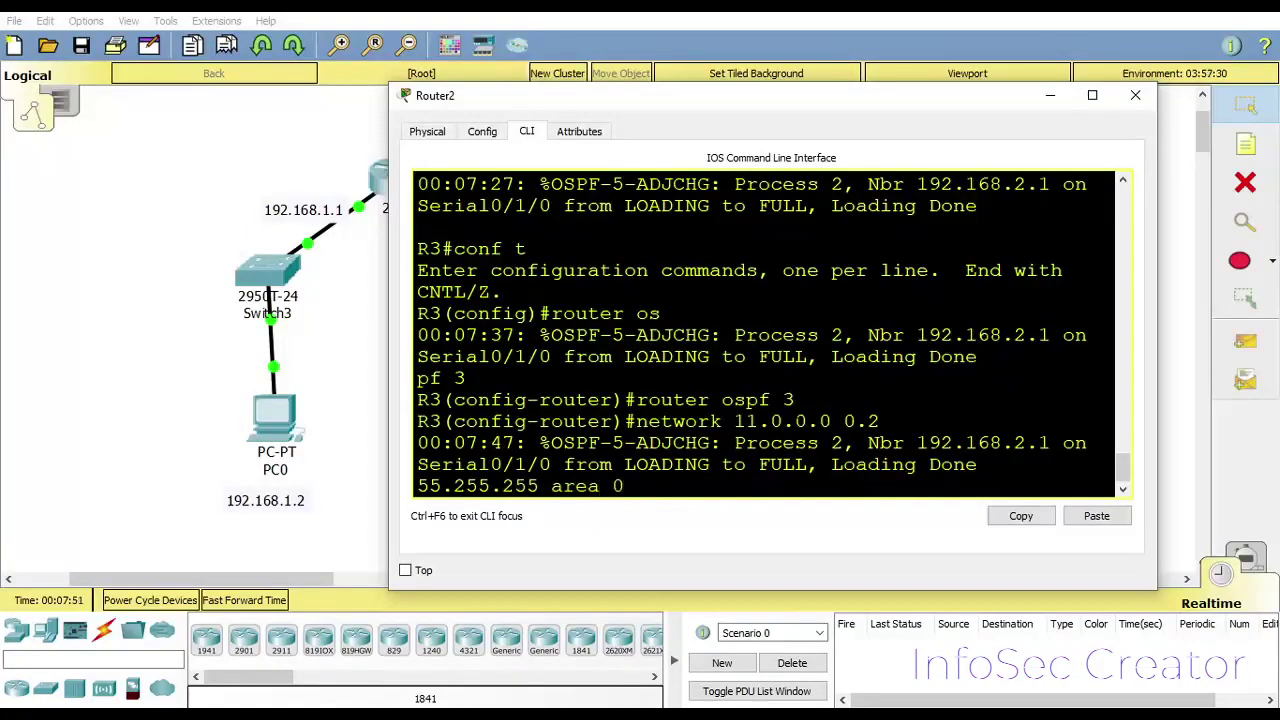
key(Return)
key(Up)
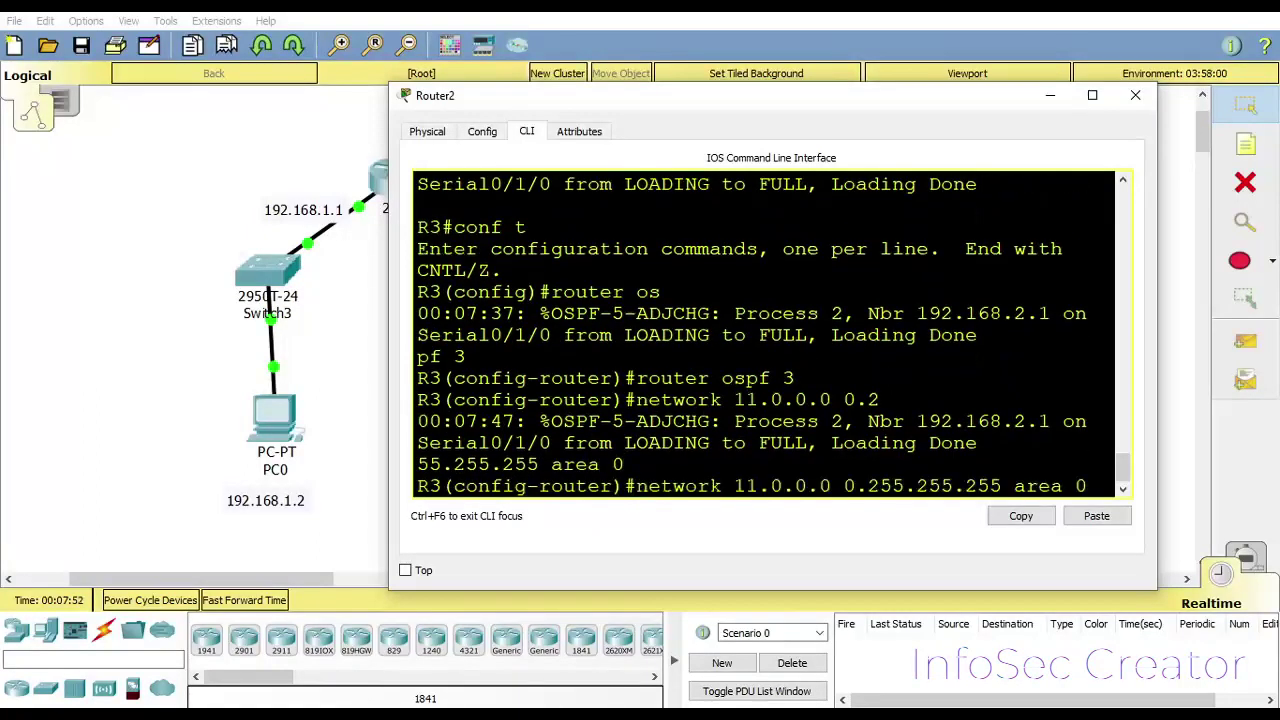
key(Return)
key(Up)
key(Left)
key(Left)
key(Left)
key(Left)
key(Left)
key(Left)
key(Left)
key(Left)
key(Left)
key(Left)
key(Left)
key(Left)
key(Left)
key(Left)
key(Left)
key(Left)
key(Left)
key(Left)
key(Left)
key(Left)
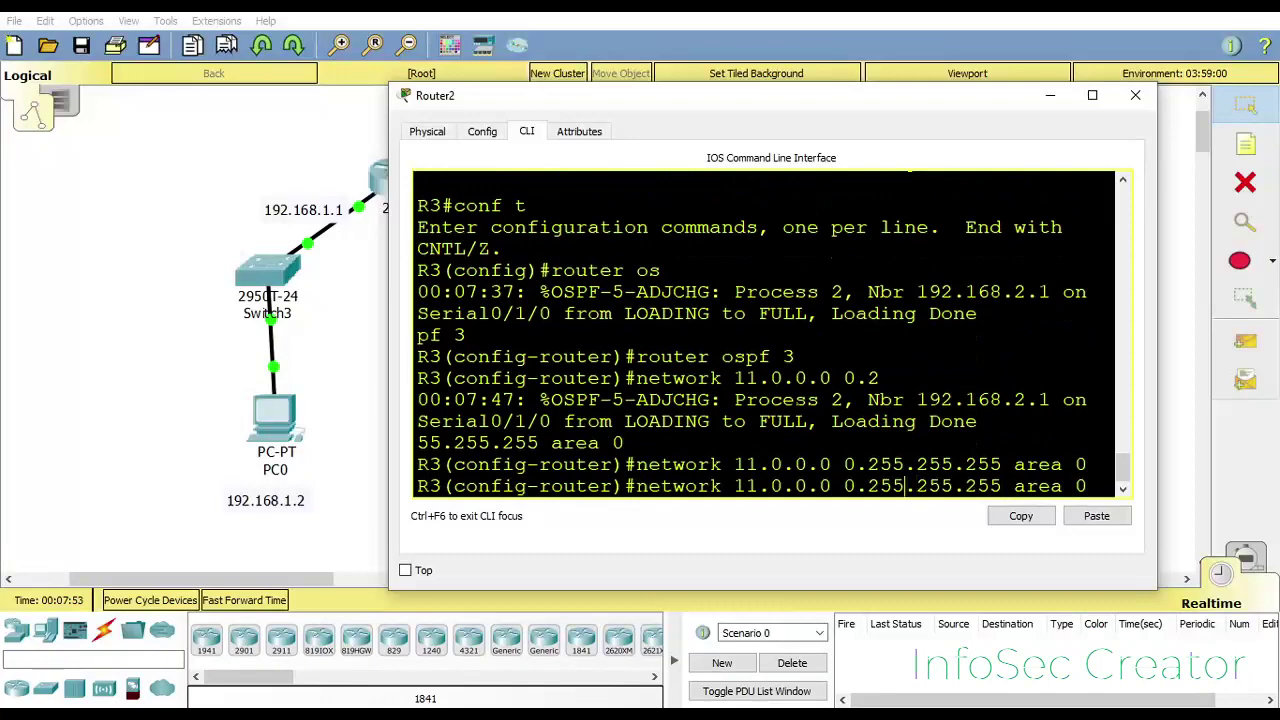
key(BackSpace)
text(2)
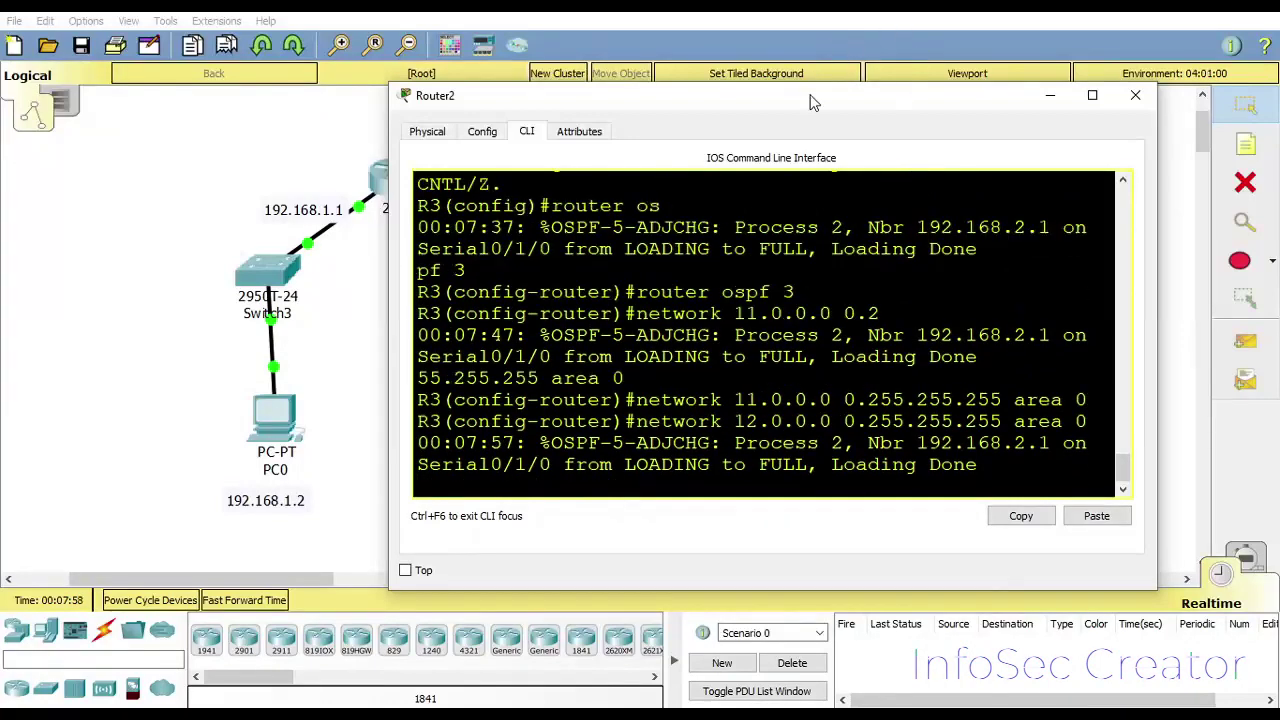
drag(812, 96, 790, 192)
key(Right)
key(Right)
key(Right)
key(Right)
key(Right)
key(Right)
key(Right)
key(Right)
key(Right)
key(Right)
key(Right)
key(Right)
key(Right)
key(Right)
key(Right)
key(Right)
key(Right)
key(Right)
key(Right)
key(Right)
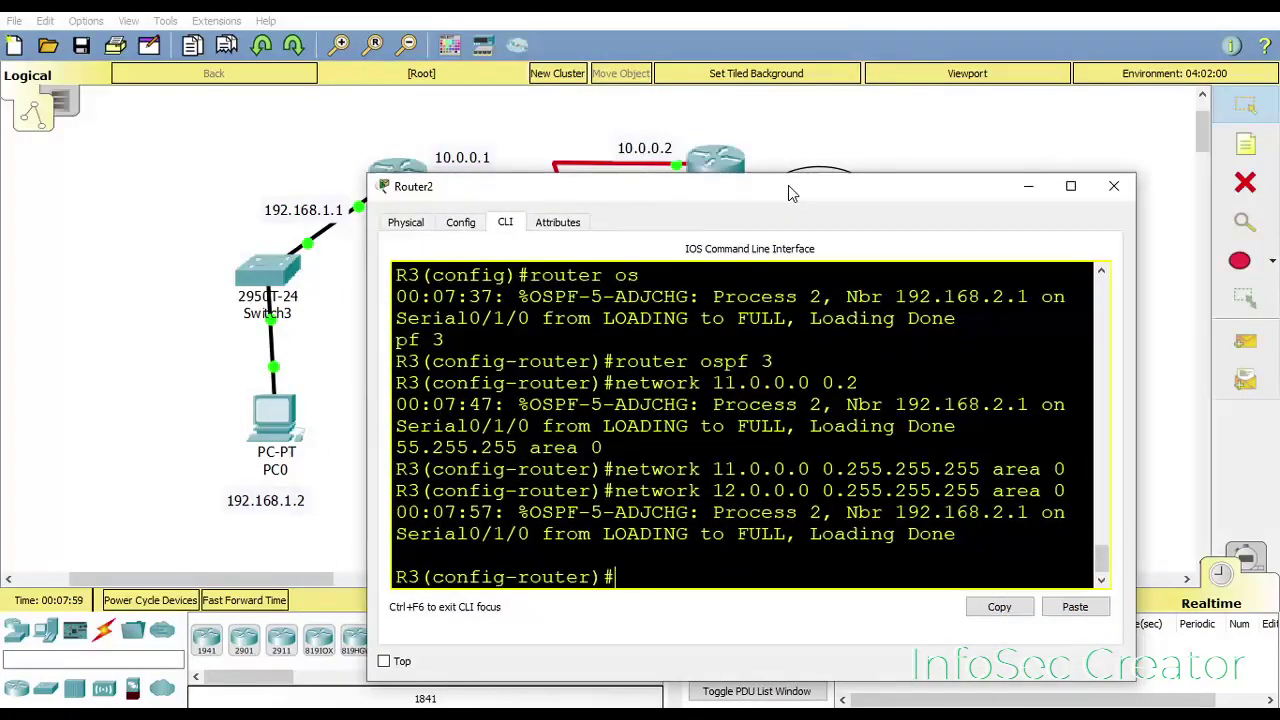
key(Return)
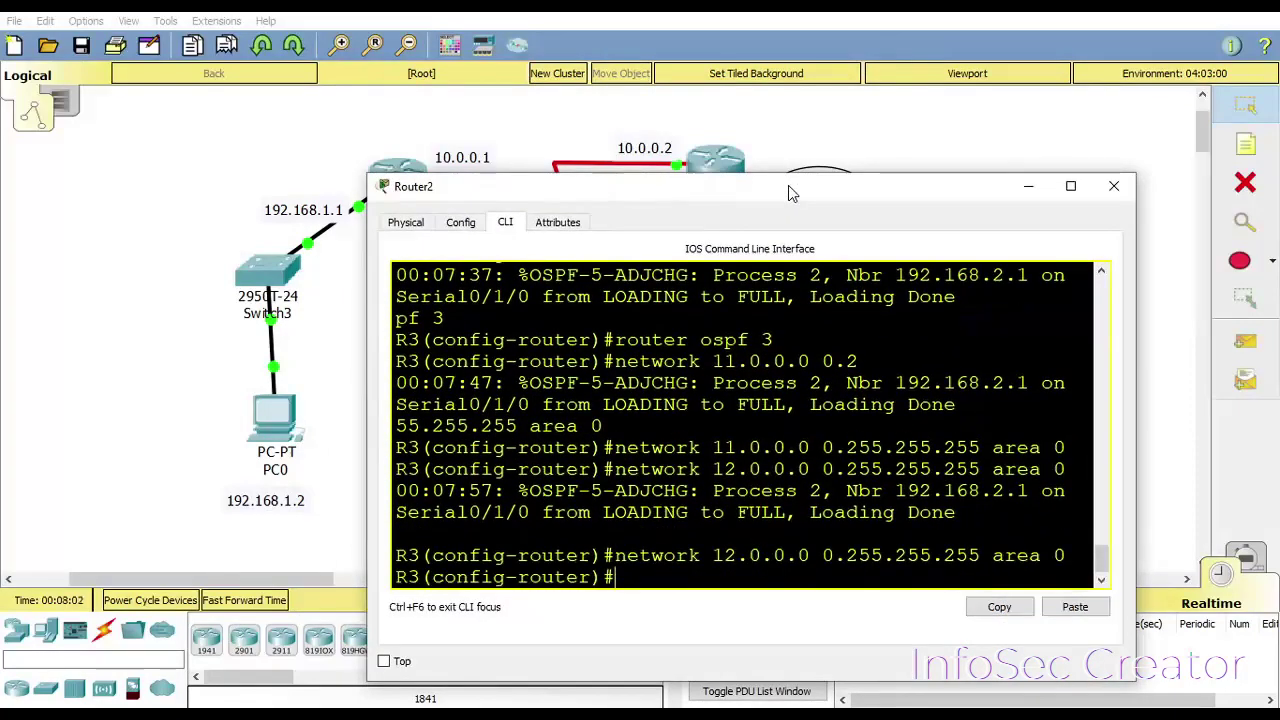
- Leave configuration mode and save Router2's configuration with wr
text(end)
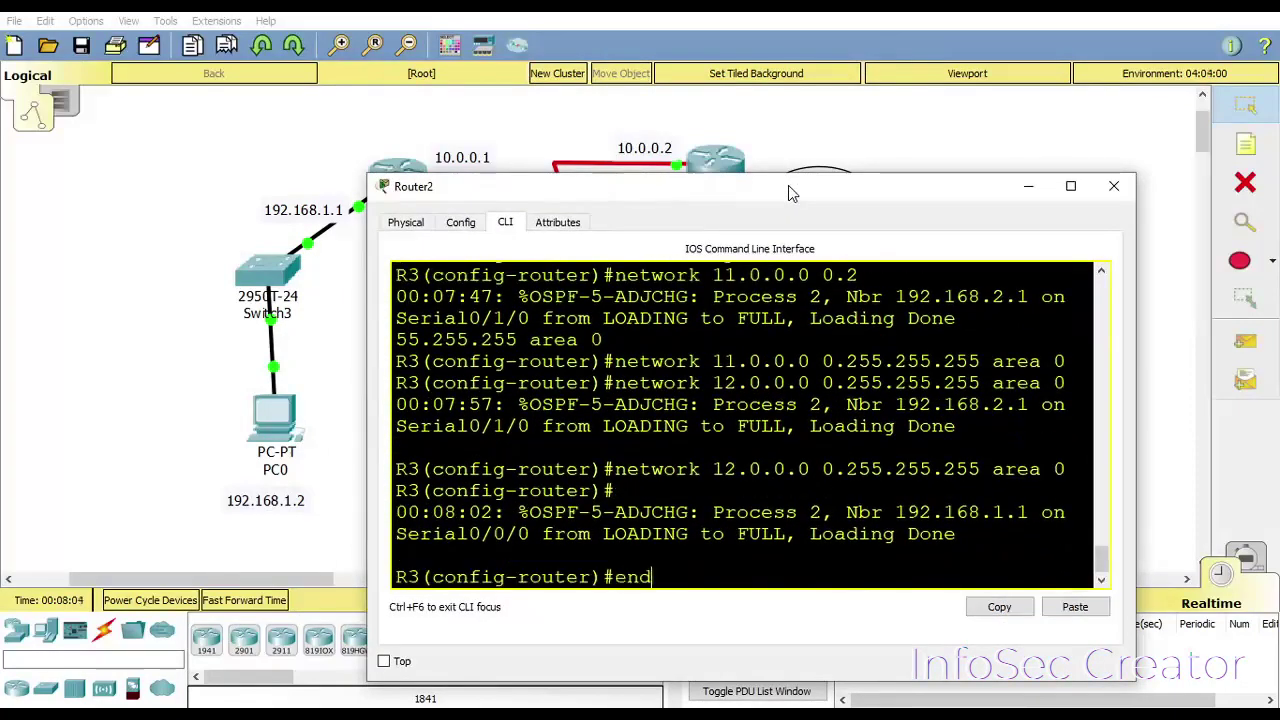
key(Return)
text(wr)
key(Return)
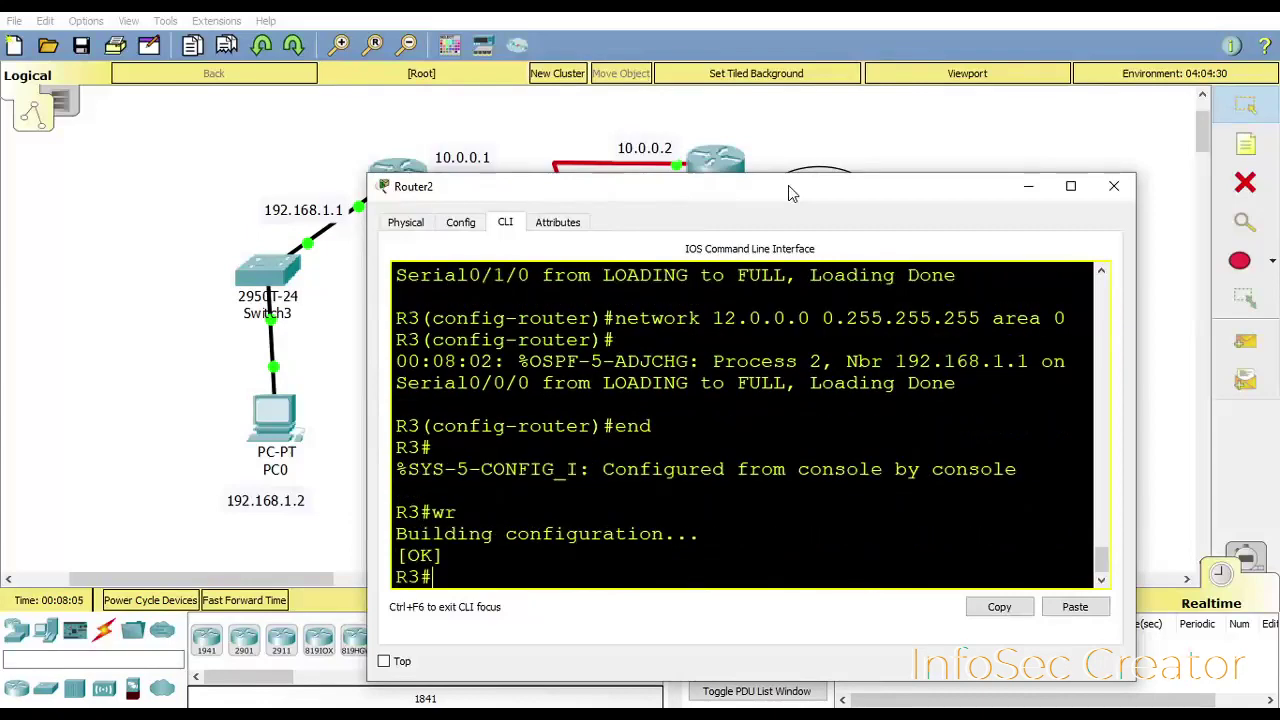
- Close Router2's window and display R1's routing table with sh ip route
click(1114, 188)
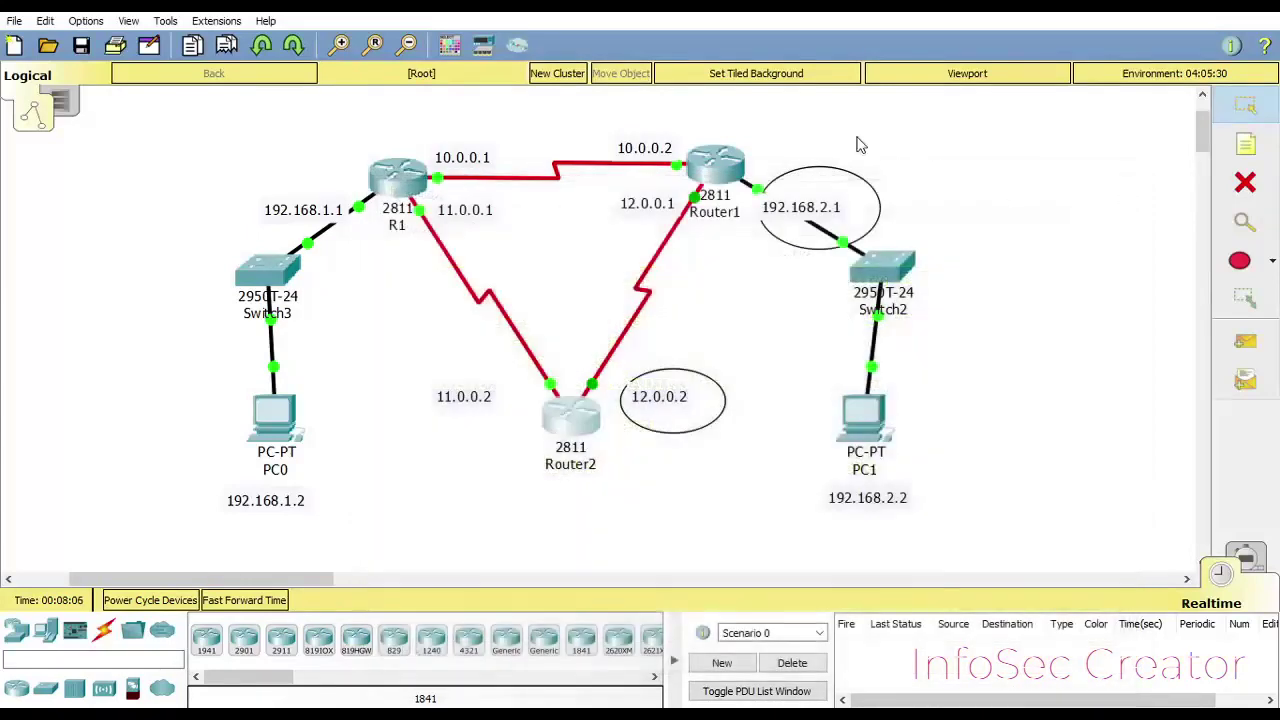
click(389, 180)
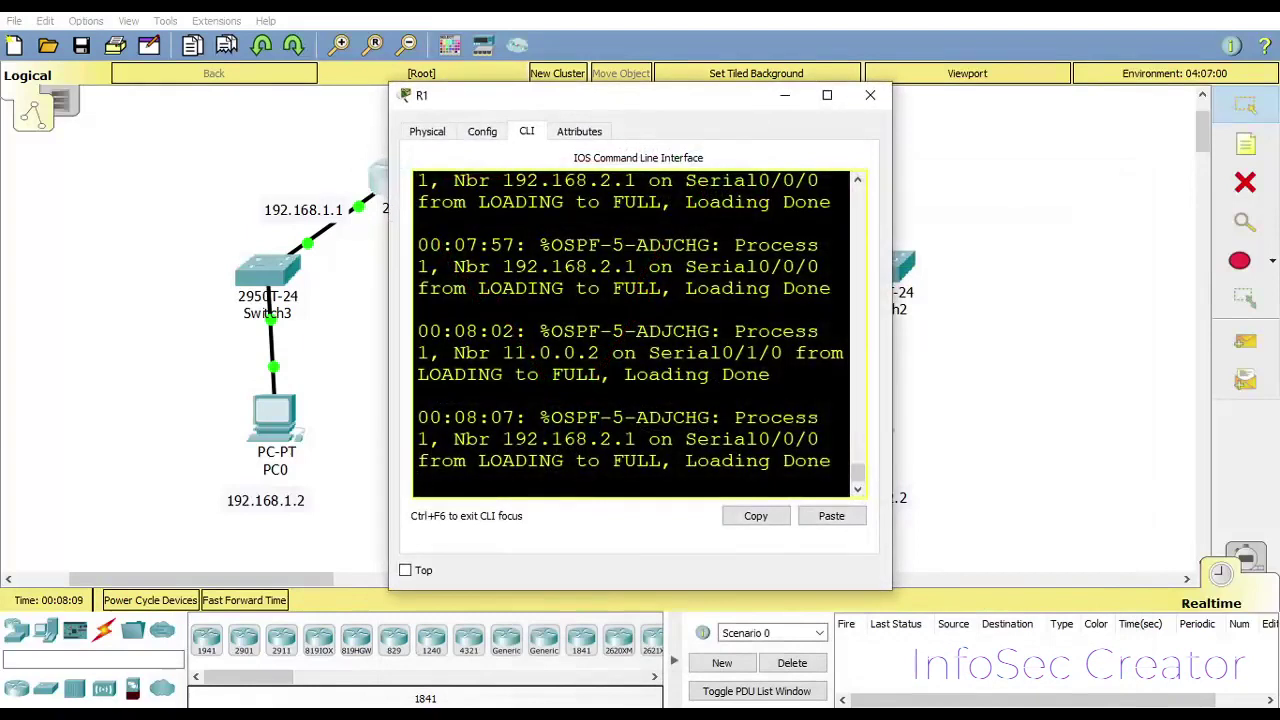
key(Return)
text(sh ip)
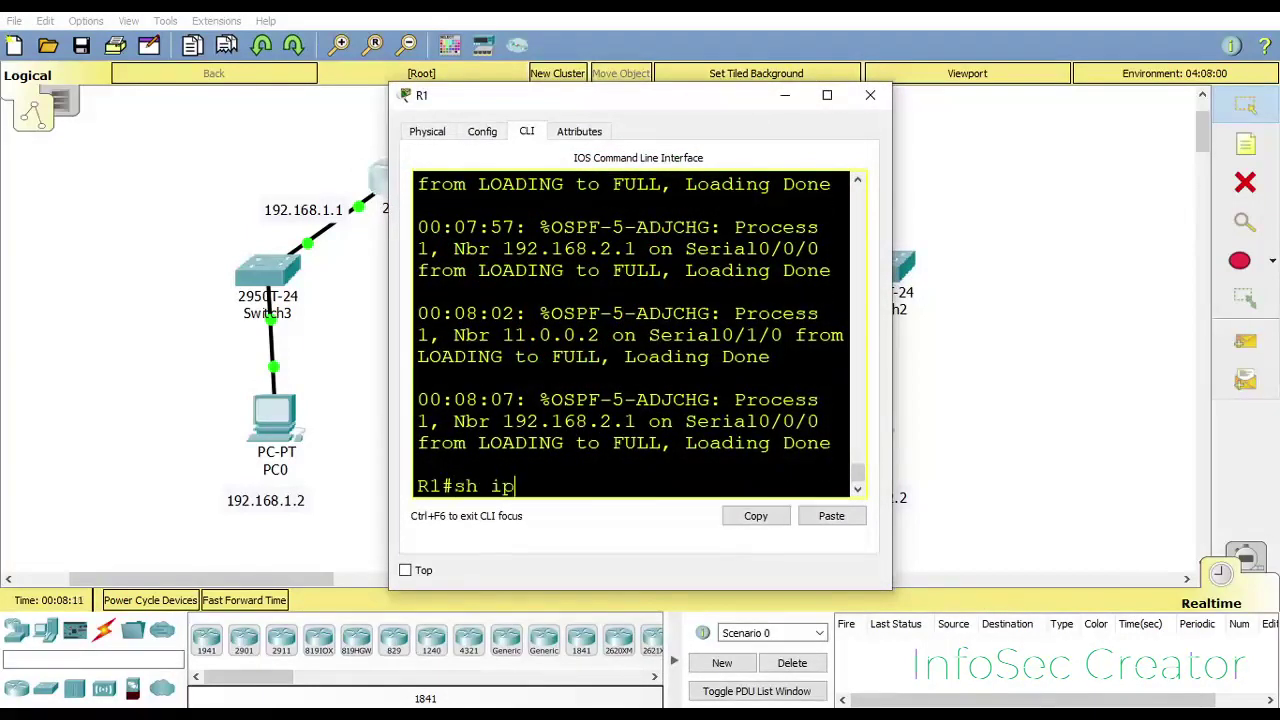
text( route)
key(Return)
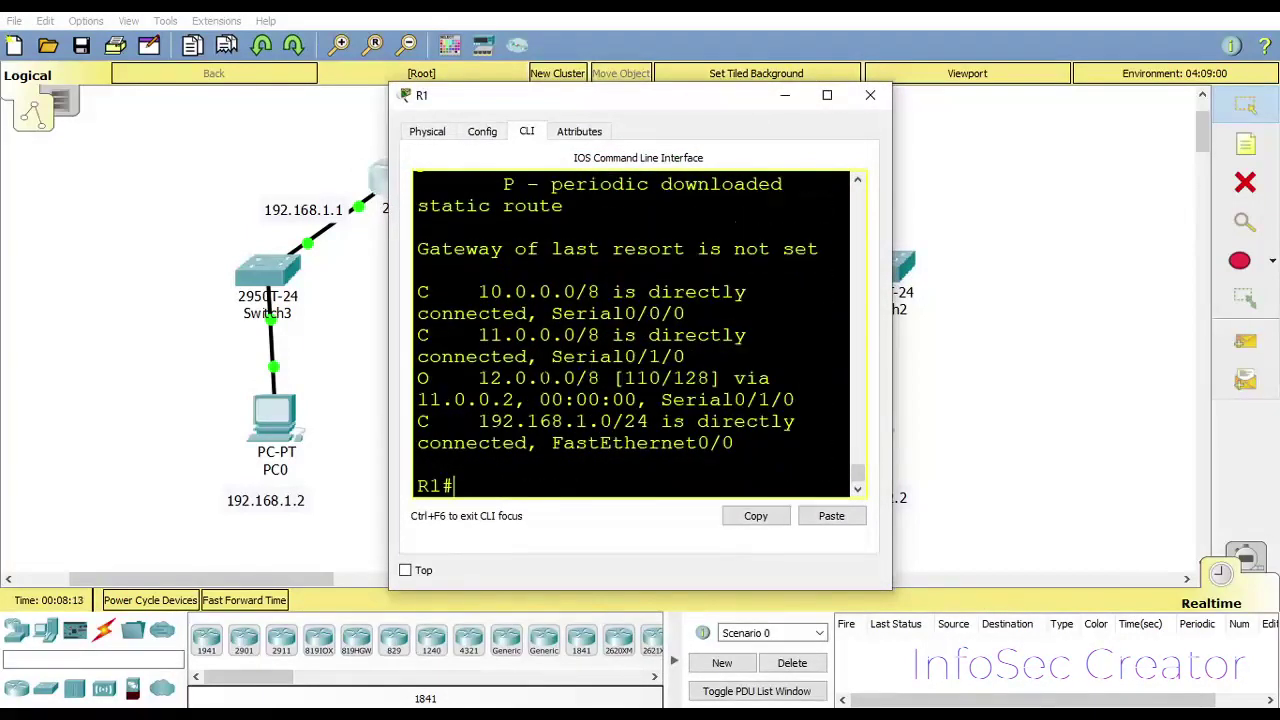
- Review R1's routing table, highlighting the OSPF entries for 12.0.0.0 and 192.168.2.0
drag(891, 300, 1222, 300)
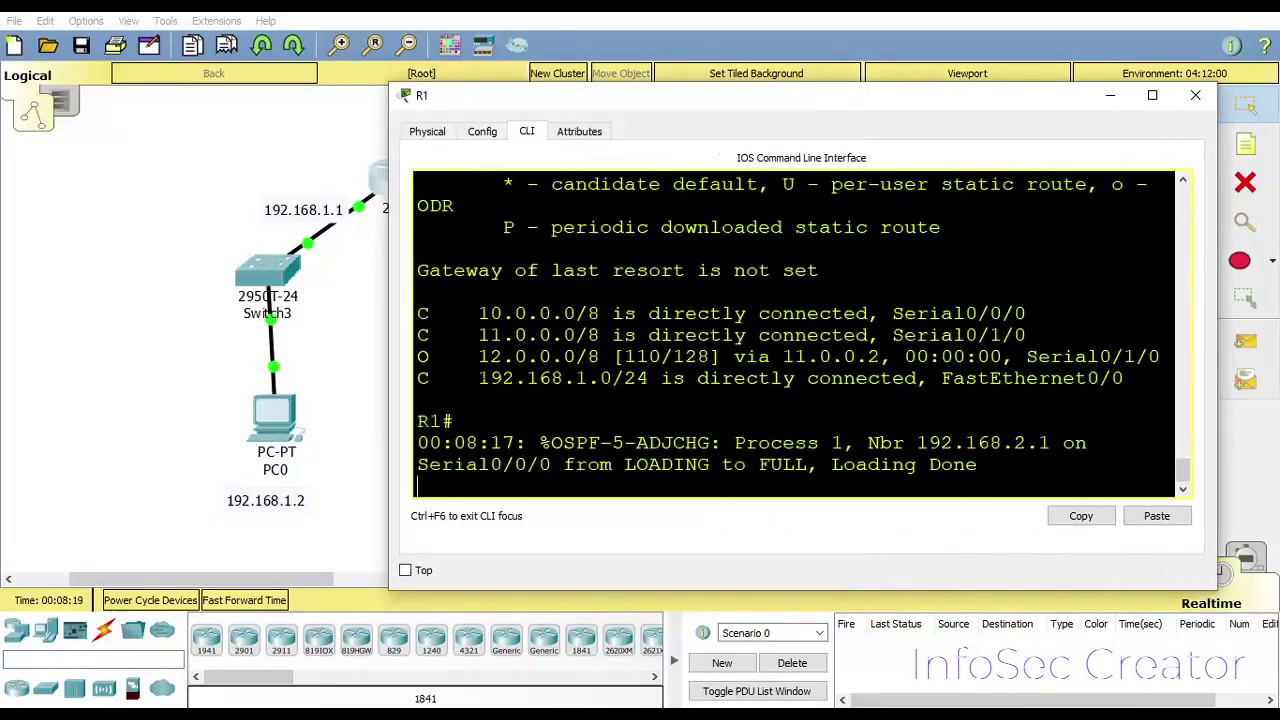
drag(478, 313, 652, 378)
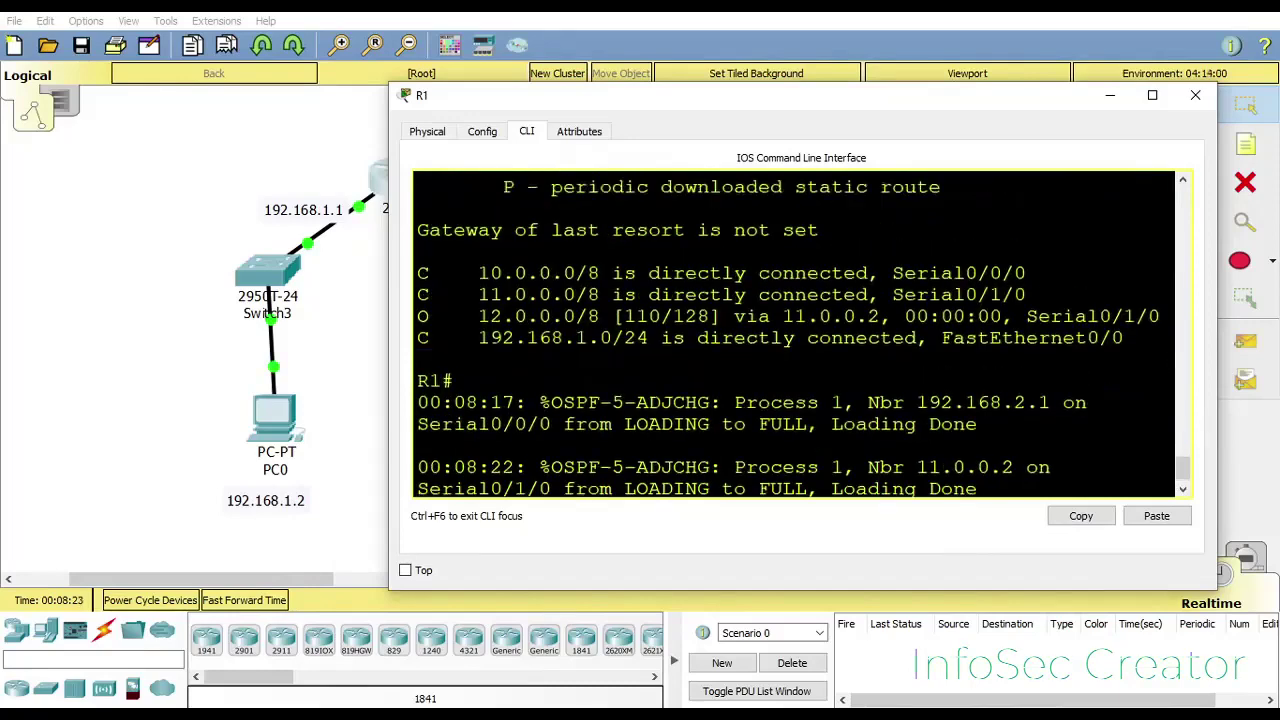
scroll(795, 335, up, 1)
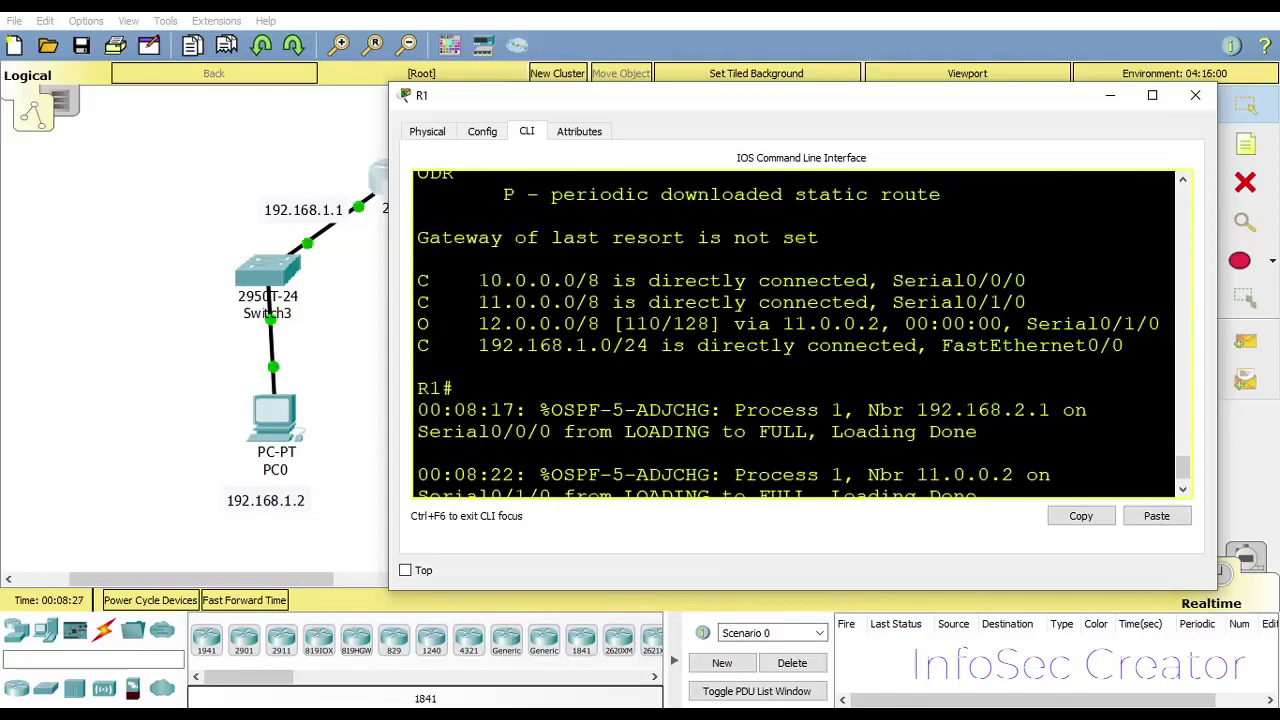
scroll(795, 335, up, 3)
scroll(795, 335, up, 3)
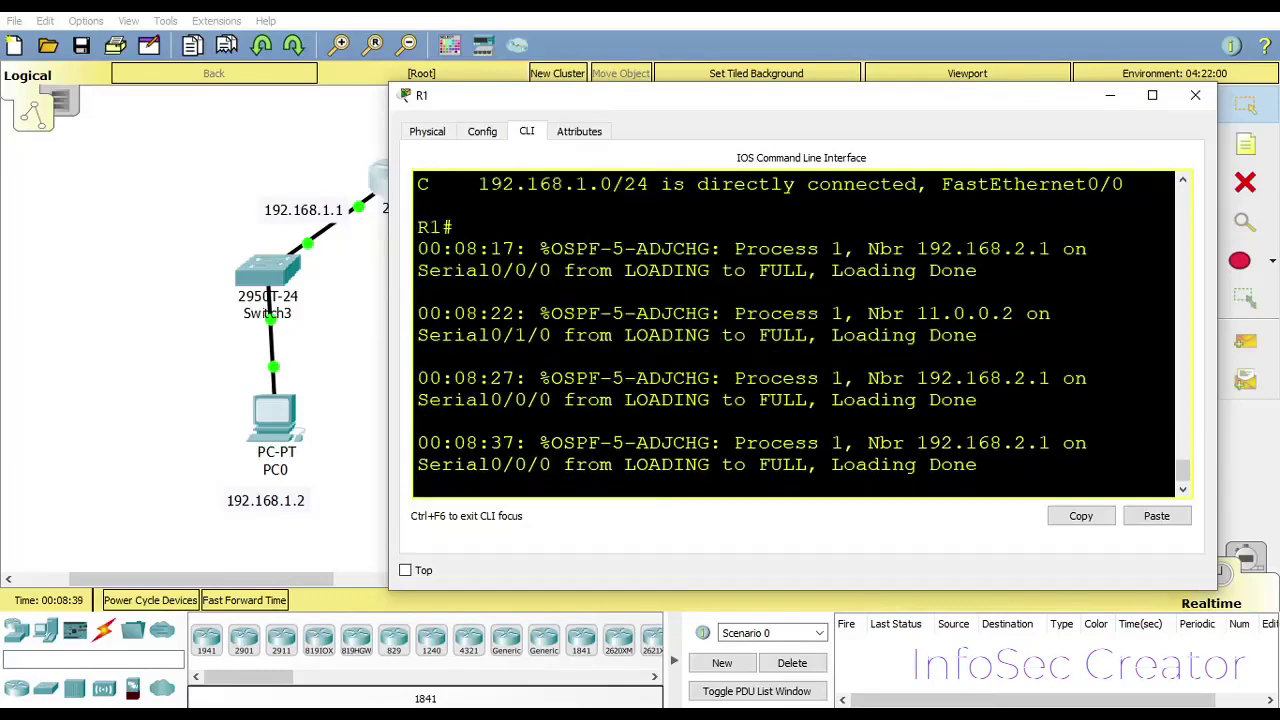
- Refresh the prompt below the new log messages, then close R1's window
key(Return)
text(sh ip route)
key(BackSpace)
key(BackSpace)
key(BackSpace)
key(BackSpace)
key(BackSpace)
key(BackSpace)
key(BackSpace)
key(BackSpace)
key(BackSpace)
key(BackSpace)
key(BackSpace)
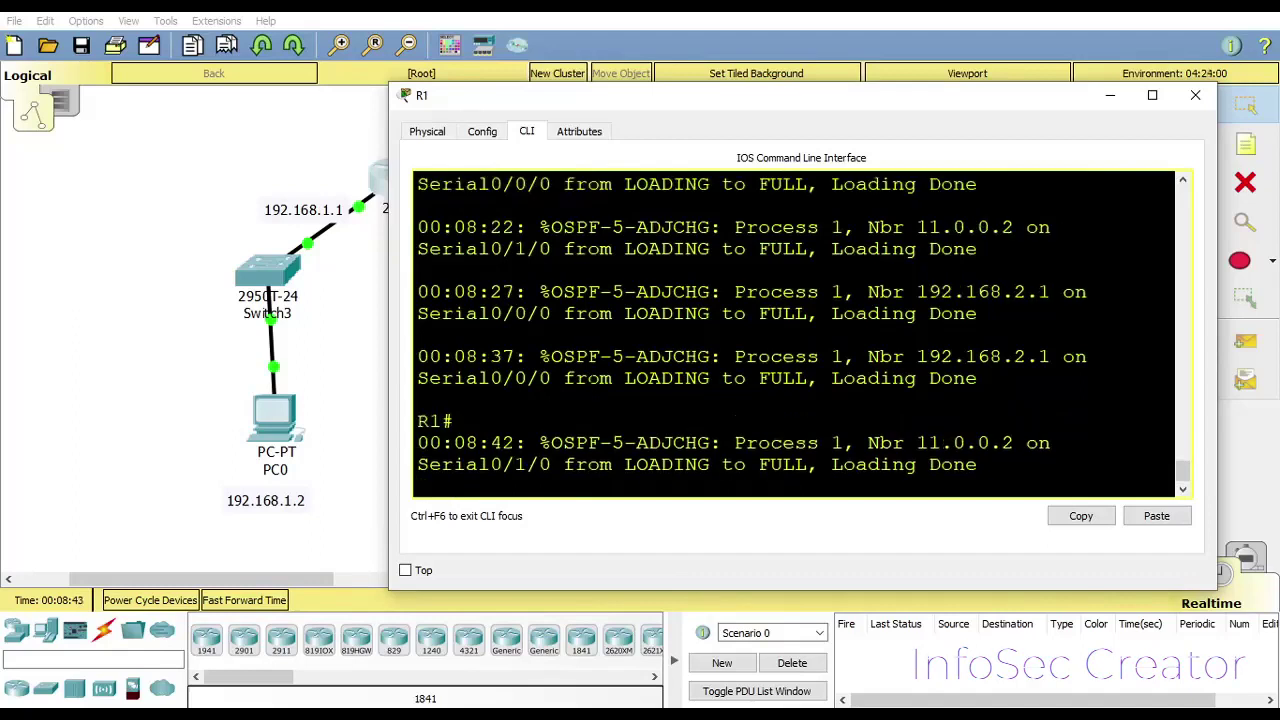
key(Return)
text(sh ip)
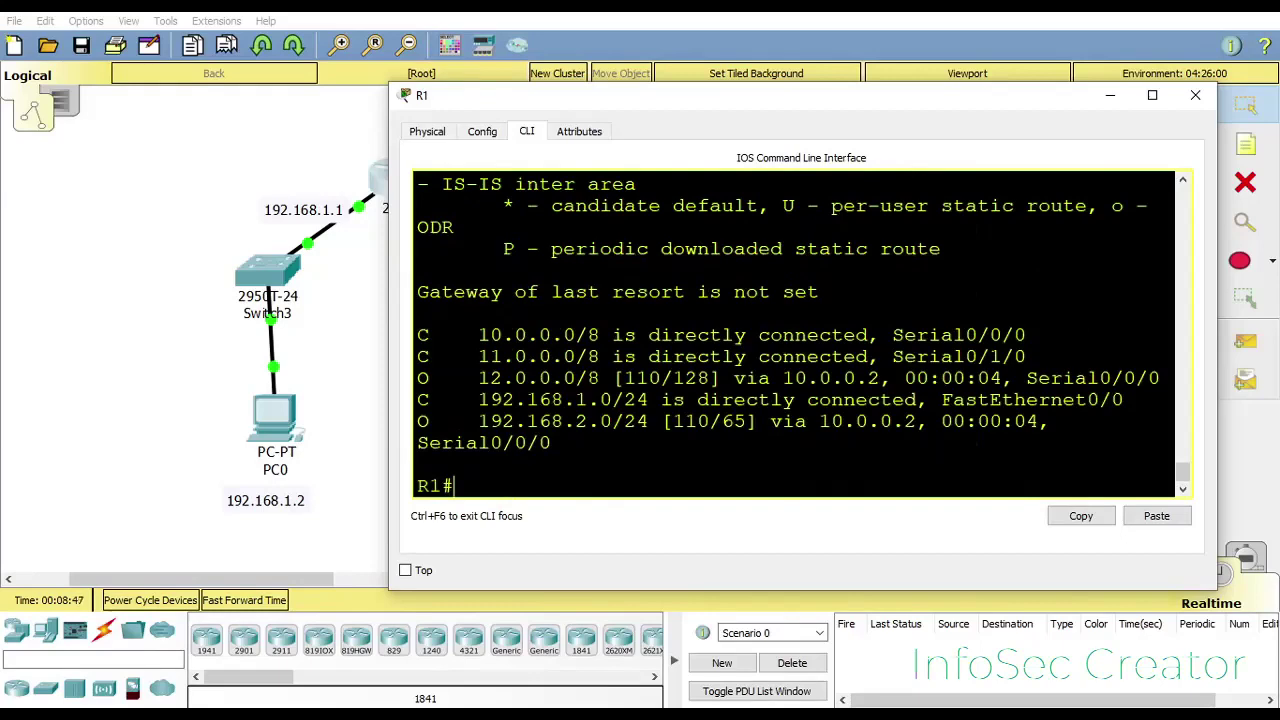
click(1200, 100)
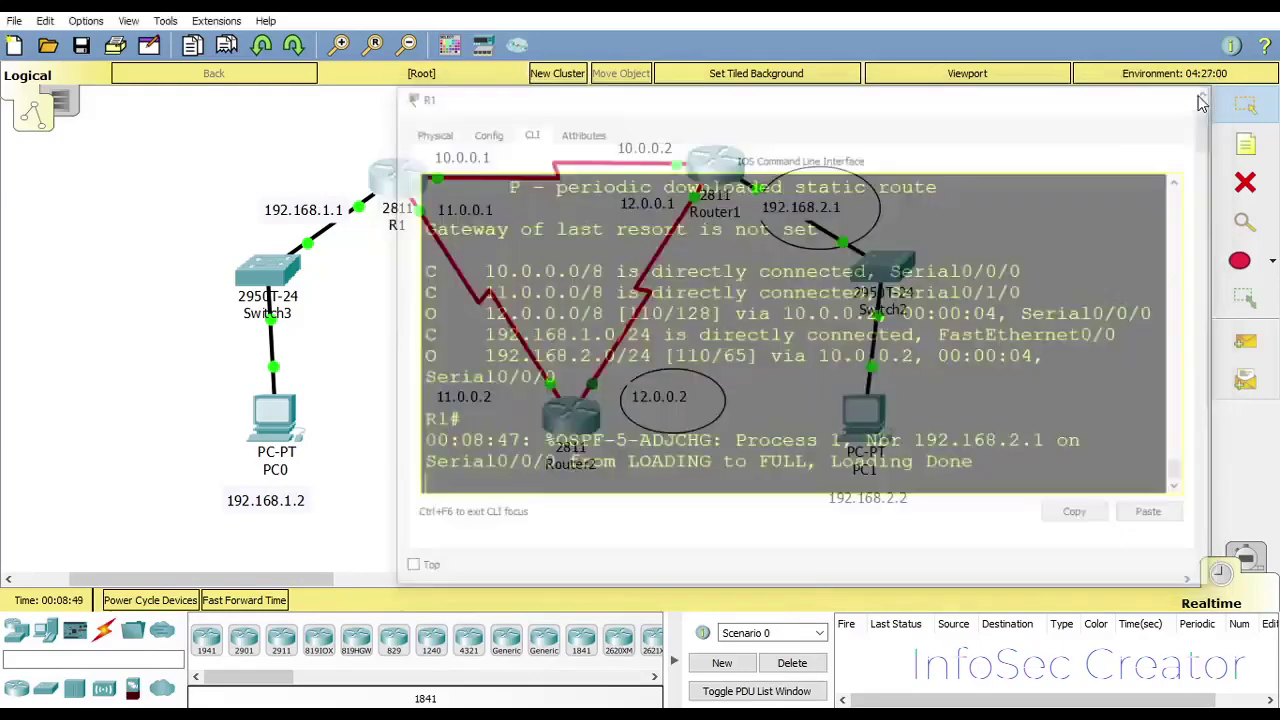
- From PC0's Command Prompt, ping 192.168.2.2
click(284, 432)
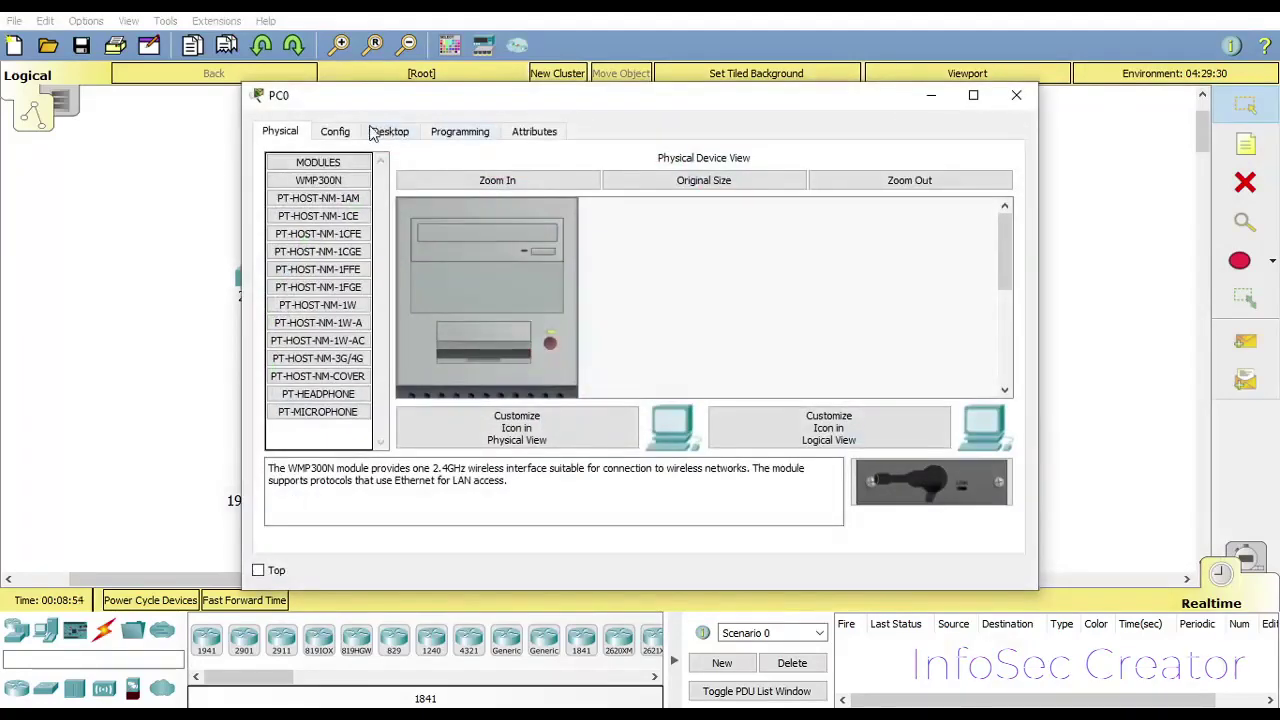
click(335, 133)
click(410, 130)
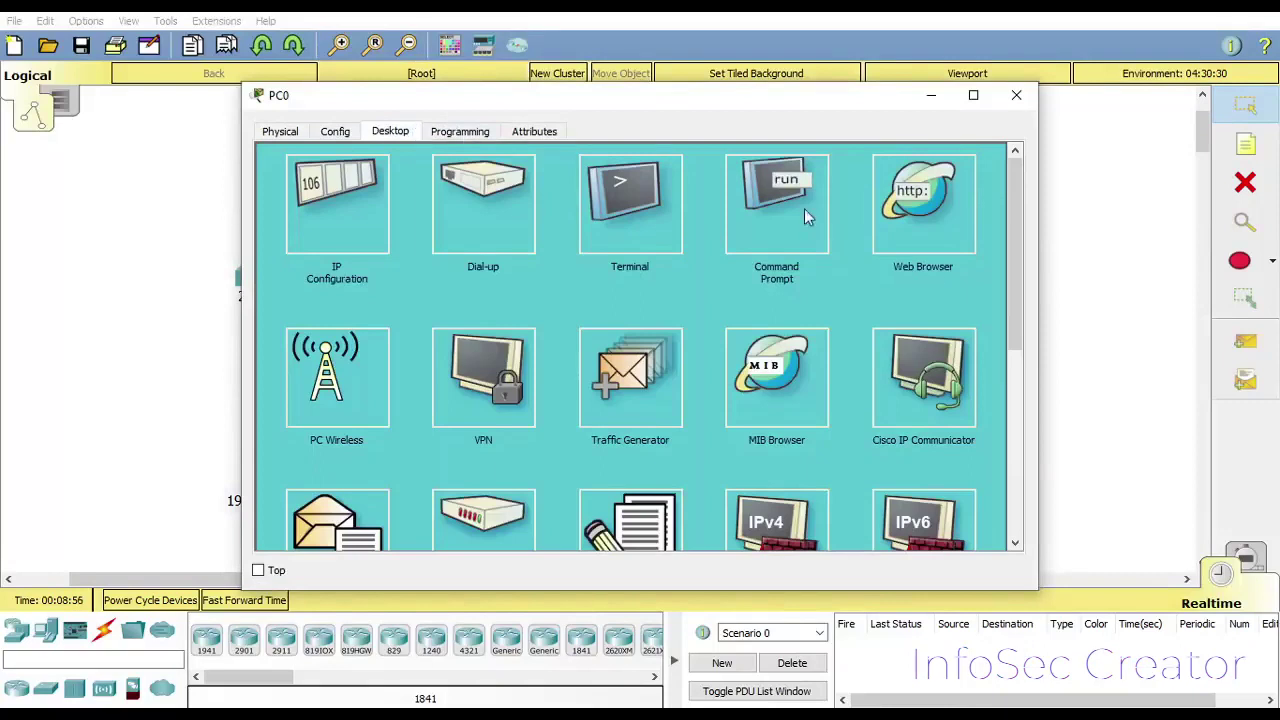
click(788, 215)
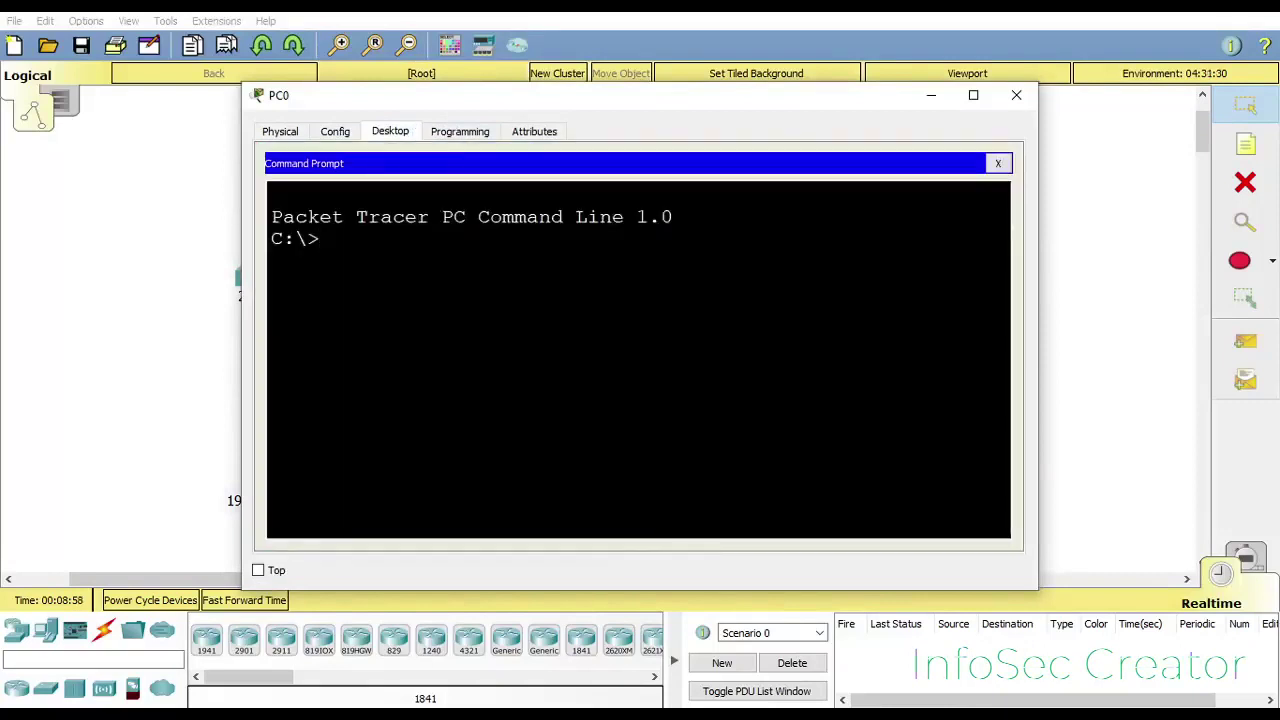
text(ping 192.16)
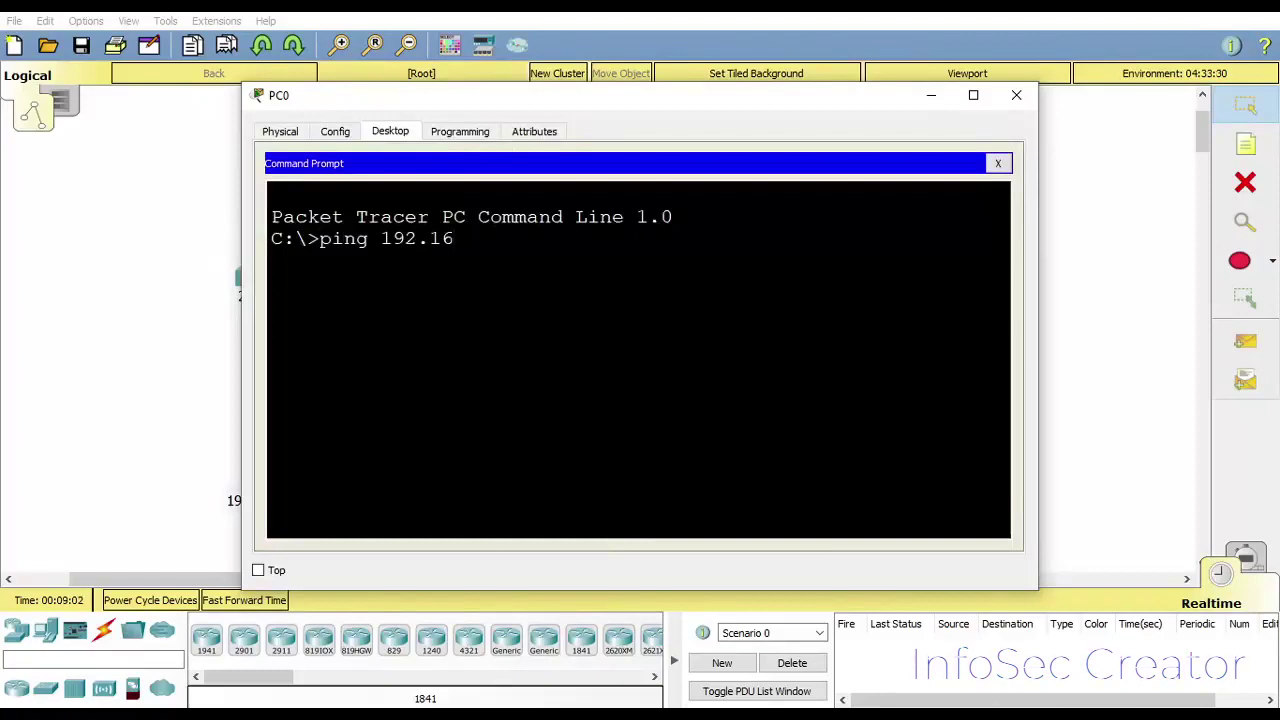
text(8.2.2)
key(Return)
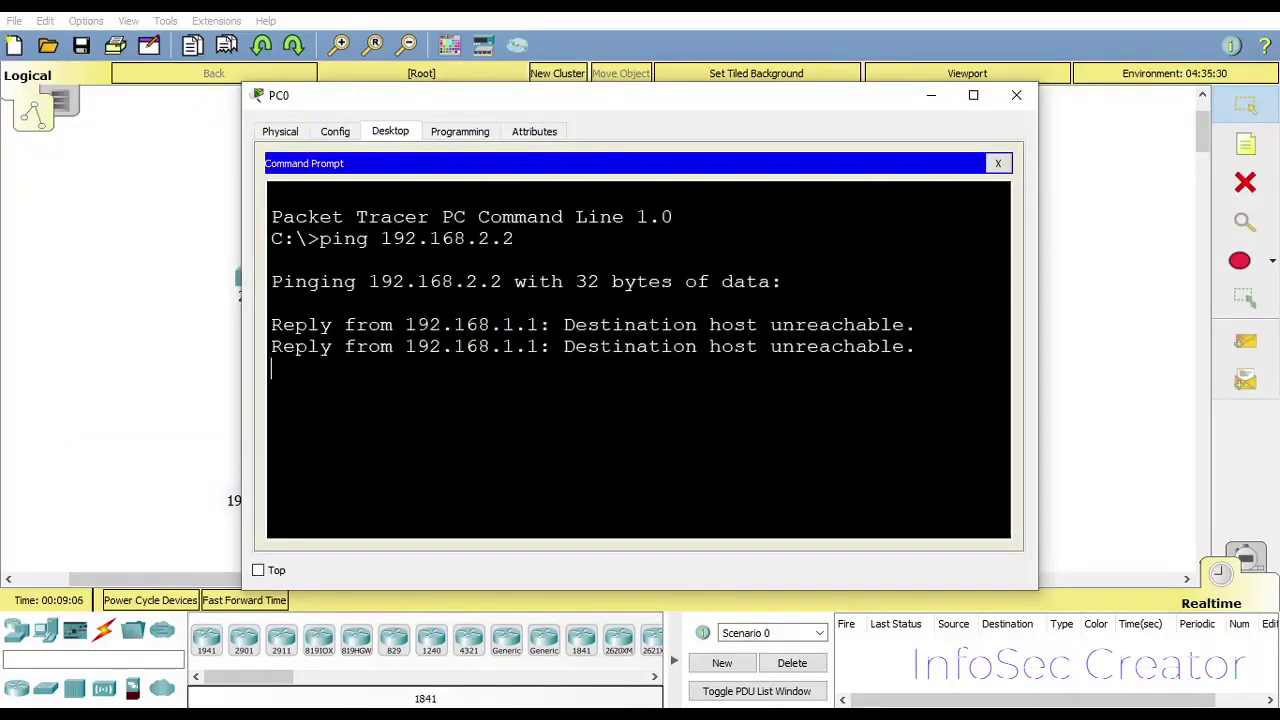
- Repeat the ping to 192.168.2.2 until the replies succeed
drag(726, 104, 709, 134)
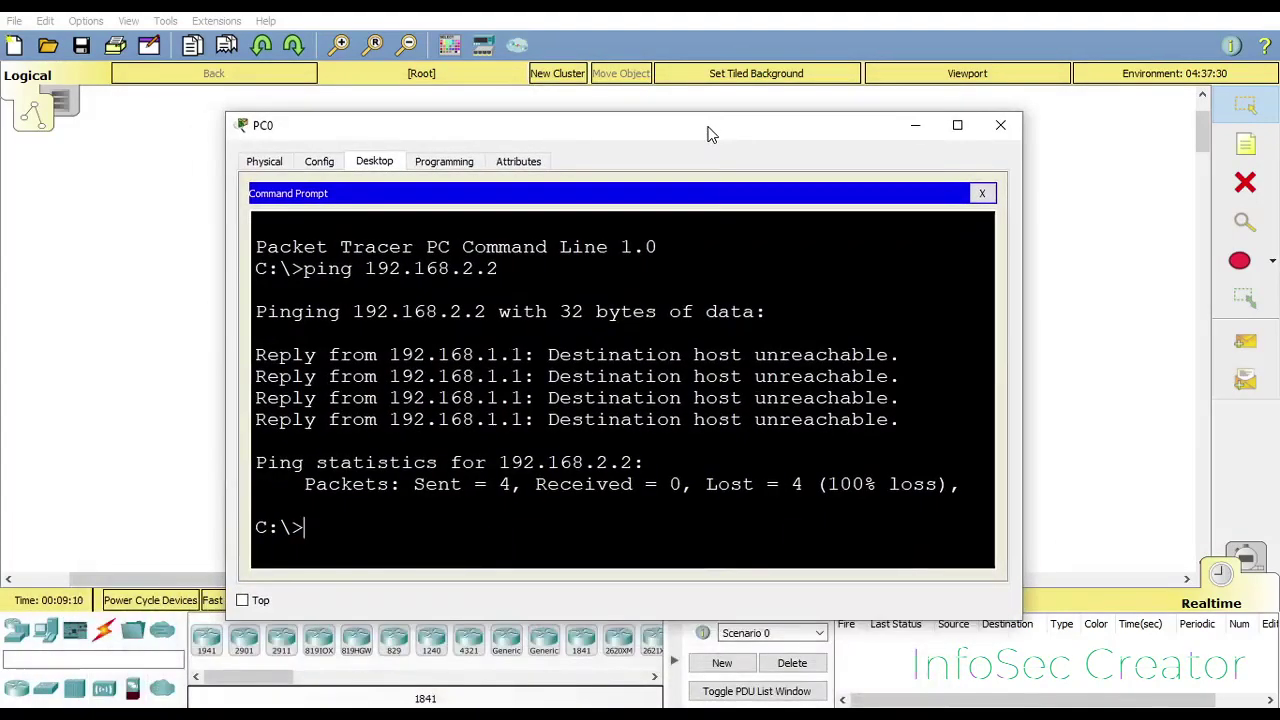
key(Up)
key(Return)
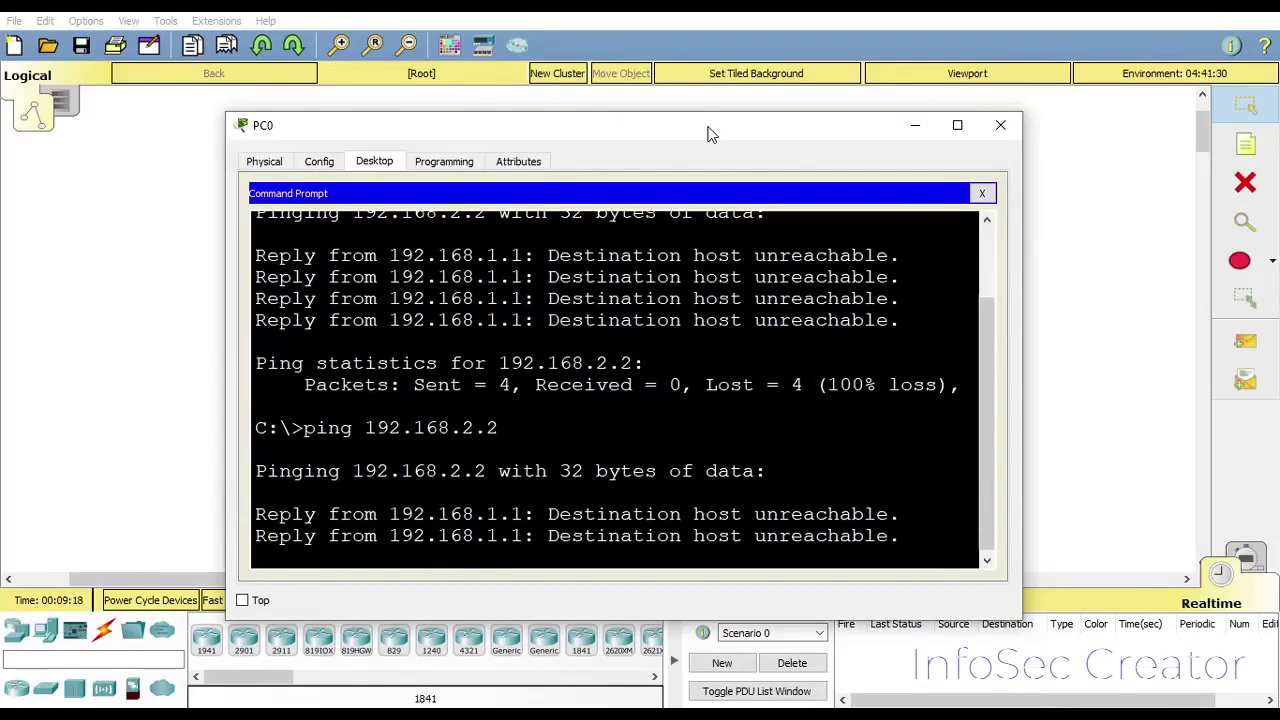
key(Up)
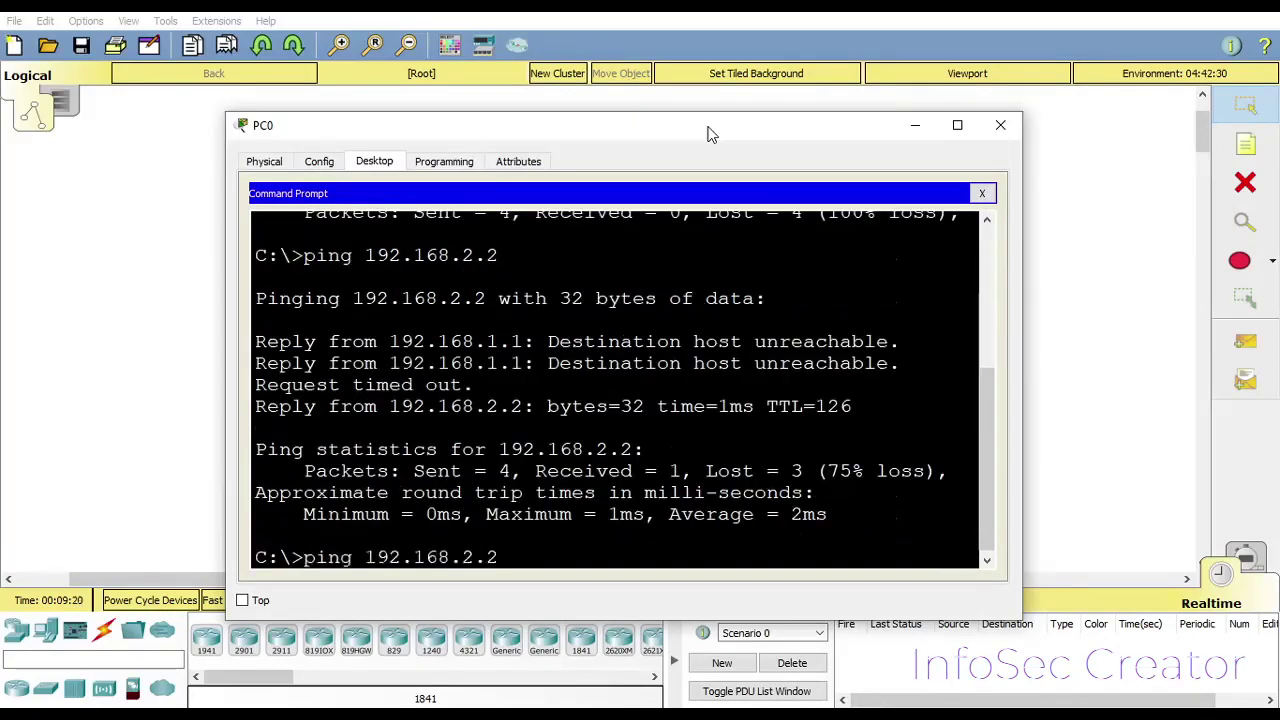
key(Return)
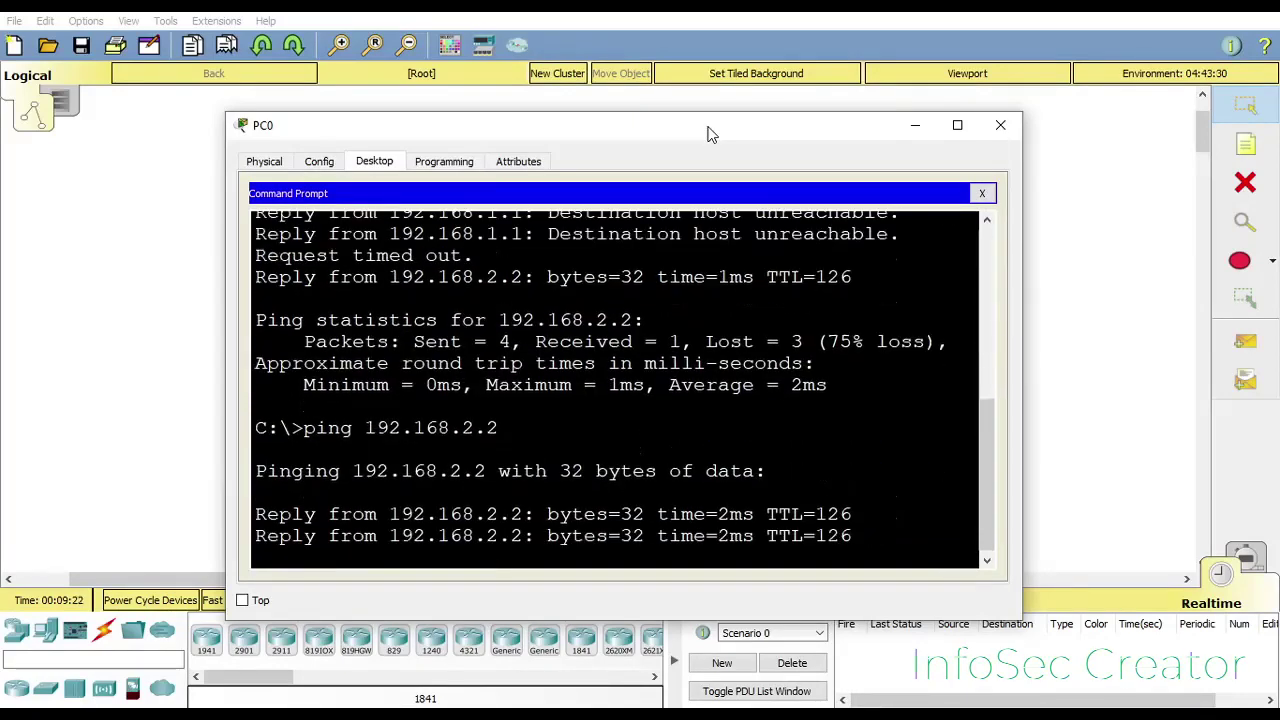
- Close PC0 and bring up PC1's Desktop Command Prompt
click(1000, 125)
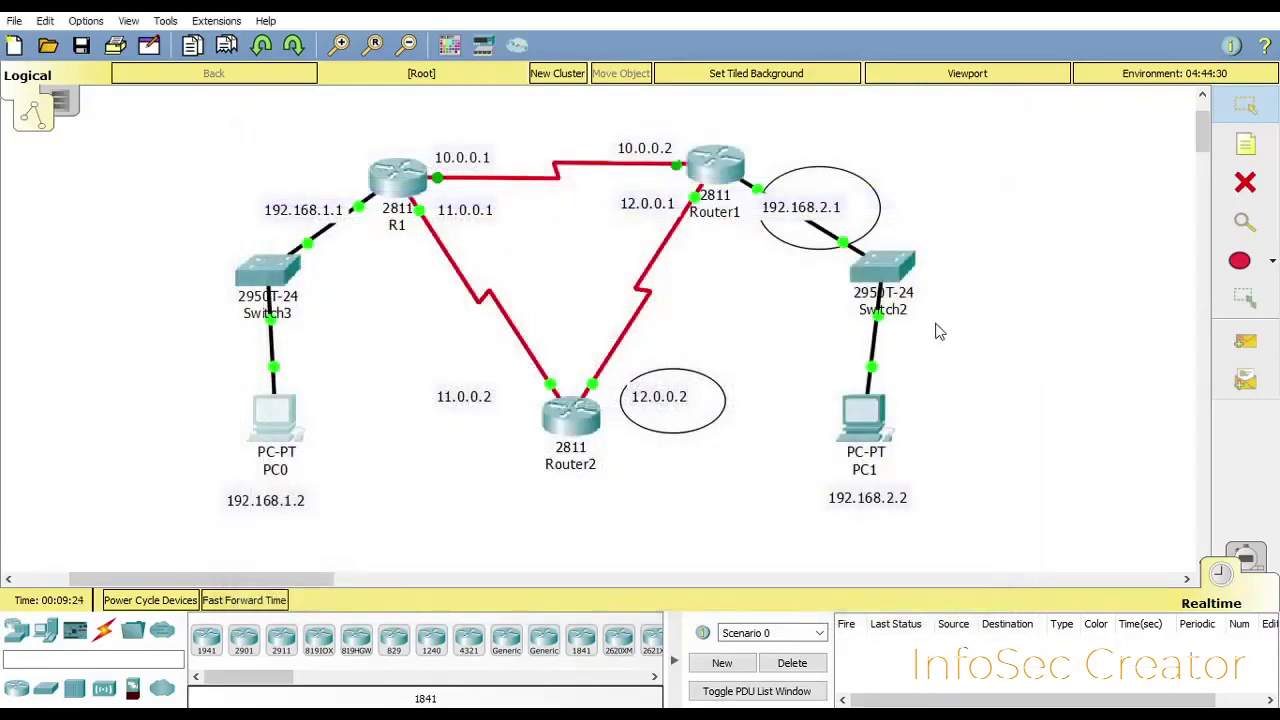
click(868, 420)
click(390, 131)
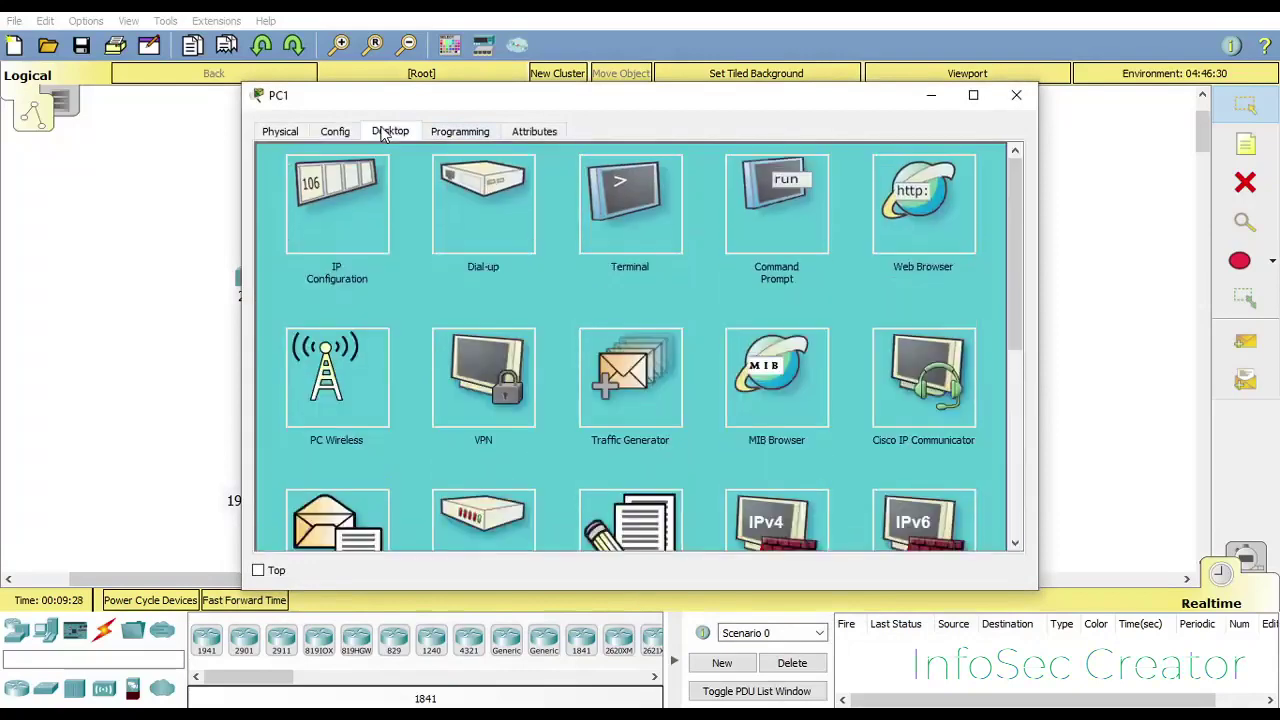
click(790, 245)
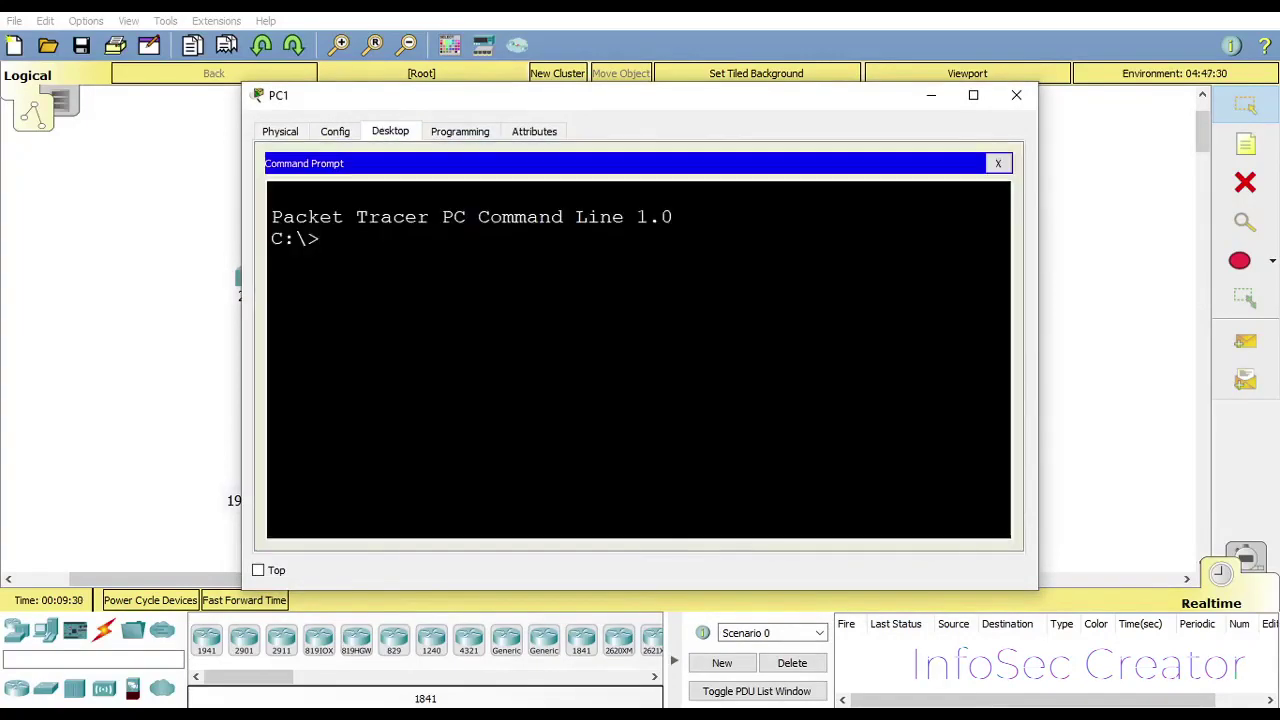
- Ping 192.168.1.1 and 192.168.1.2 from PC1 with 0% loss, then close PC1
text(ping 192.168.1.1)
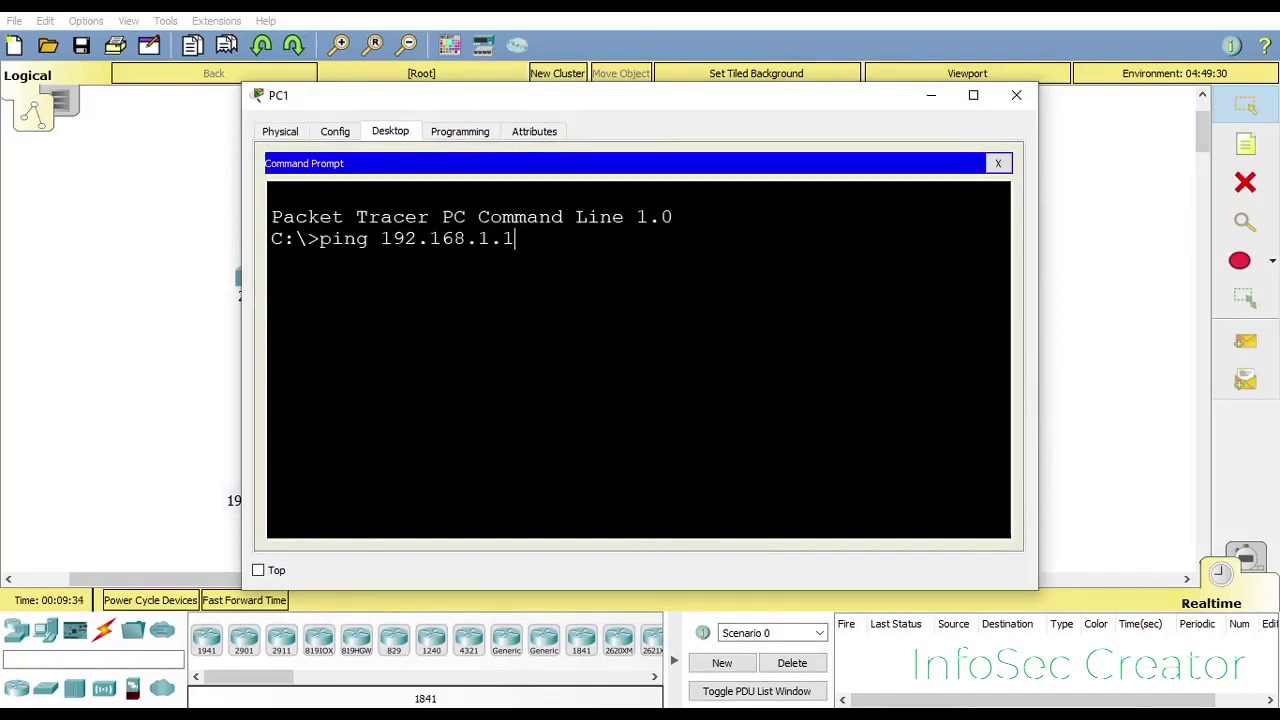
key(Return)
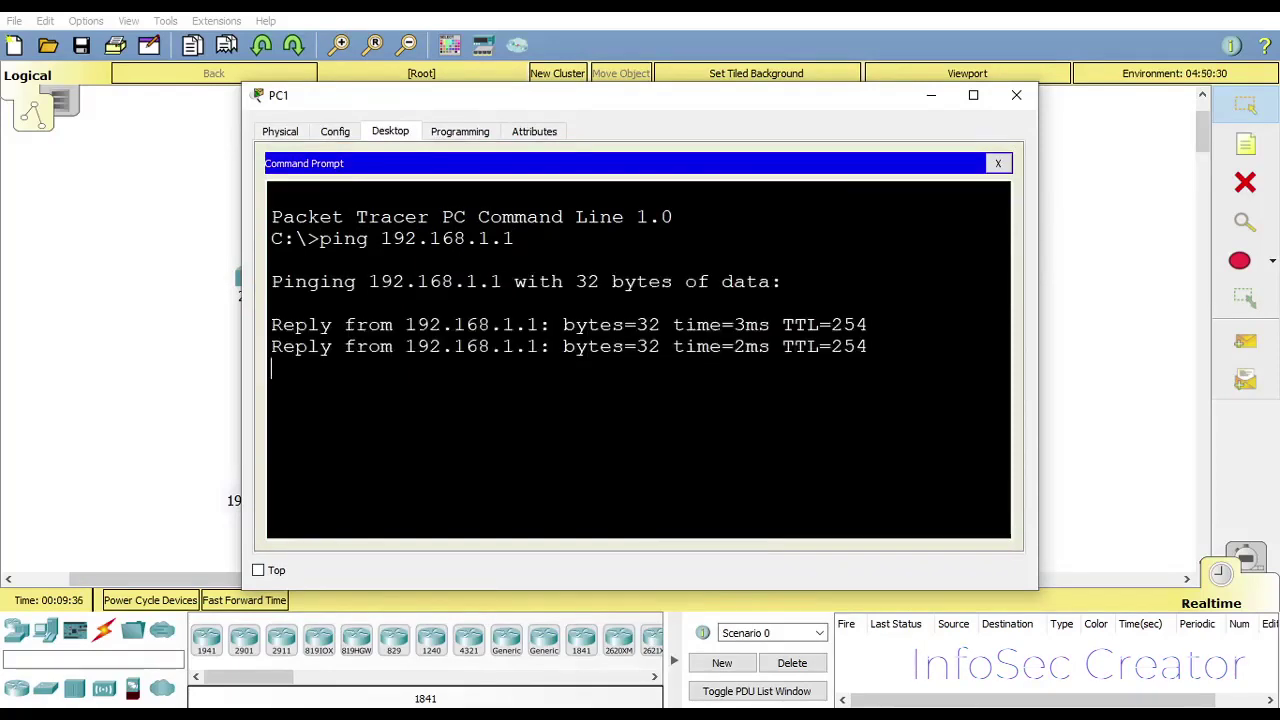
key(Up)
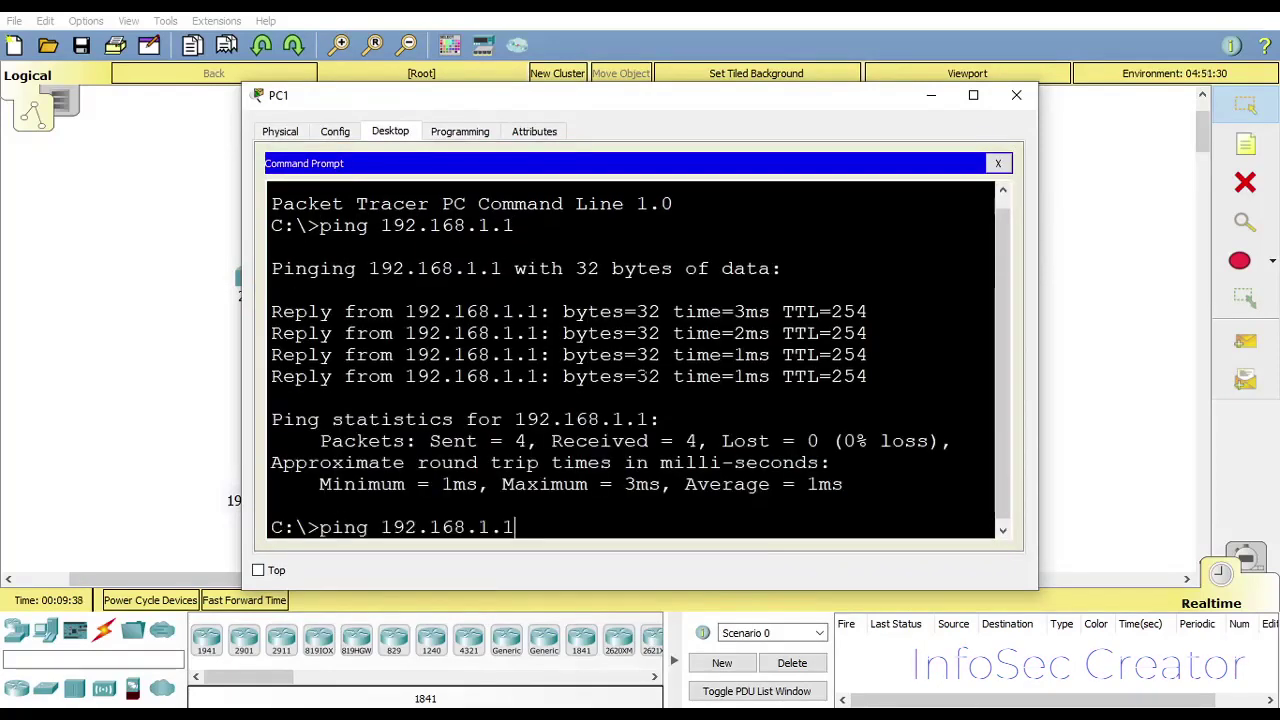
key(BackSpace)
text(2)
key(Return)
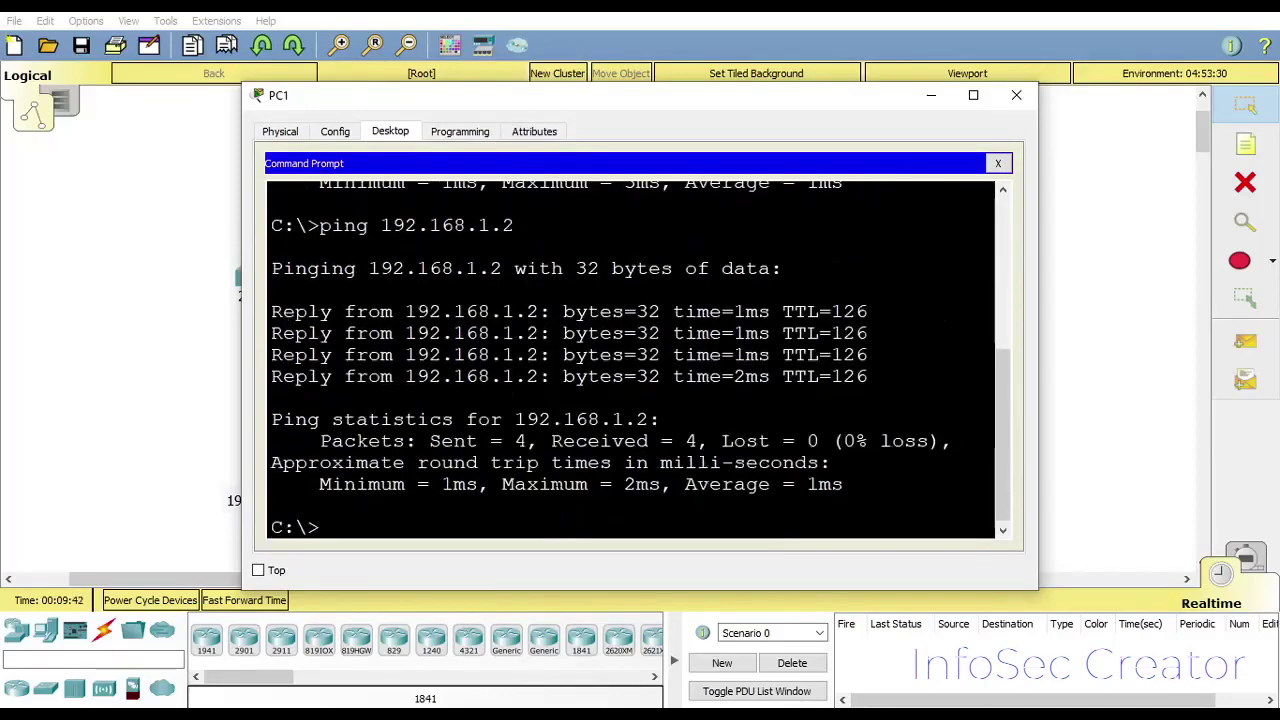
click(1028, 102)
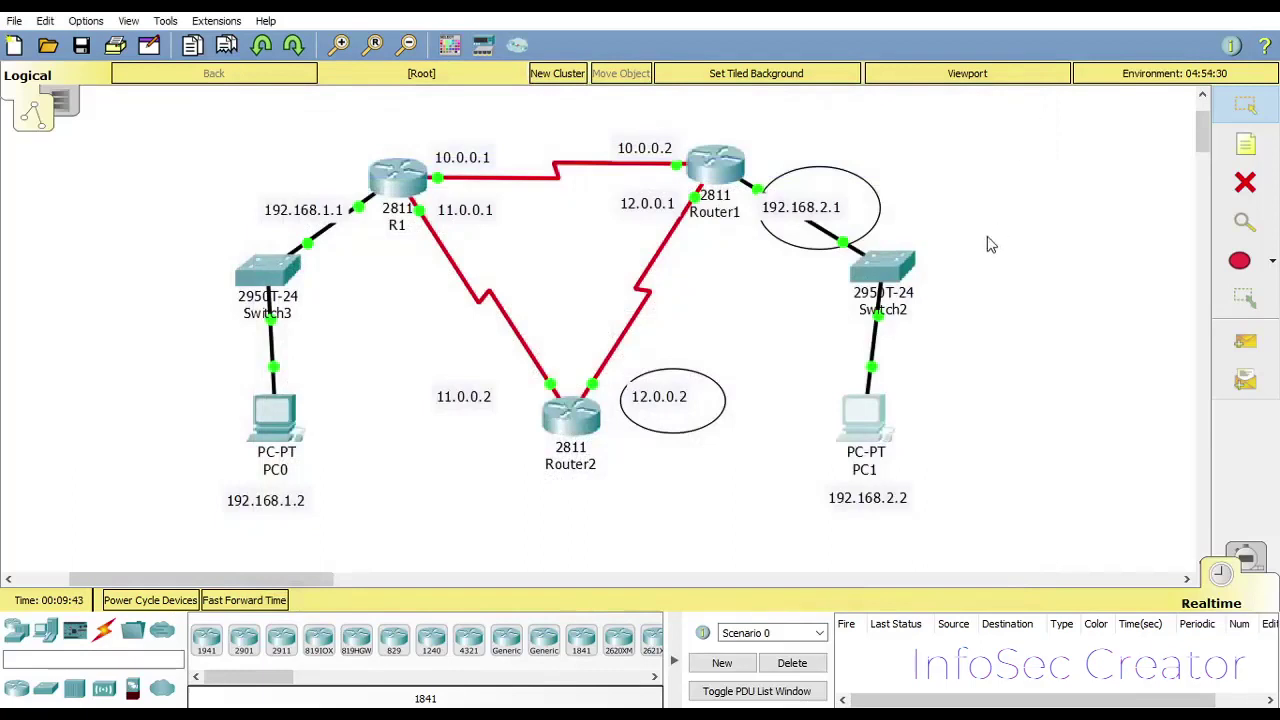